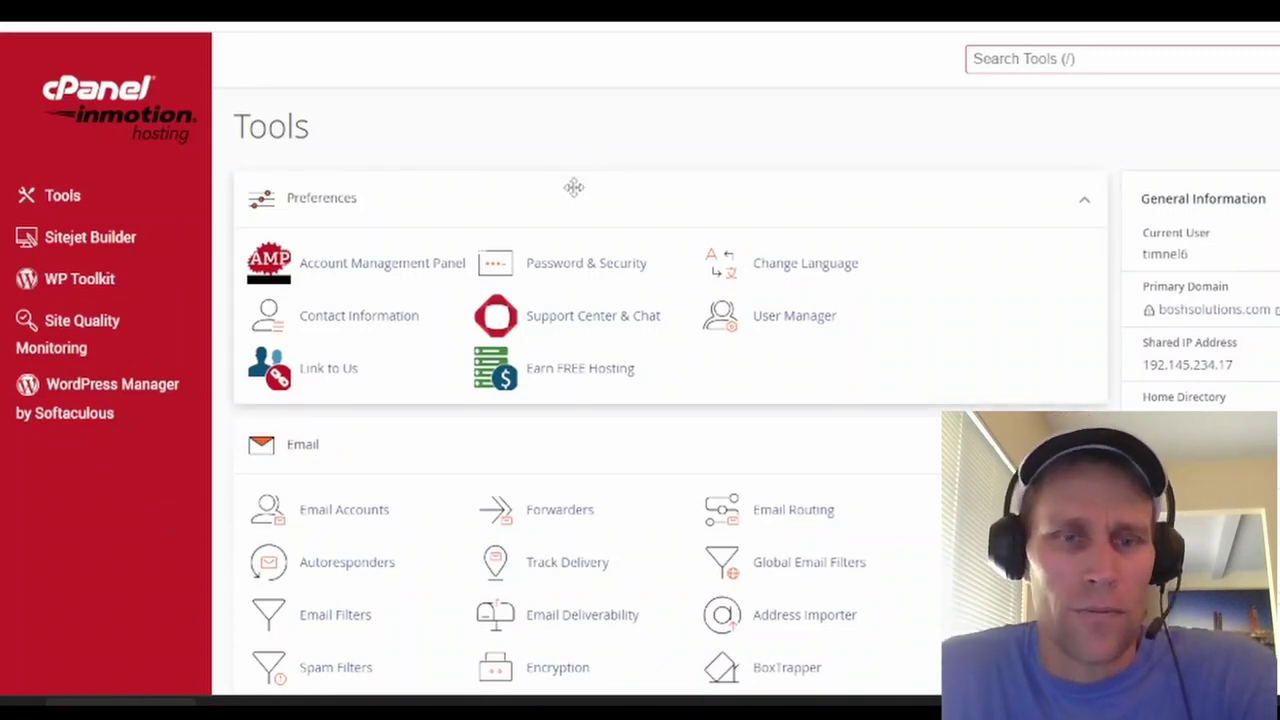
Step: Search cPanel's tools for 'cron' to locate Cron Jobs under the Advanced section
scroll(323, 346, "down", 6)
scroll(355, 299, "down", 10)
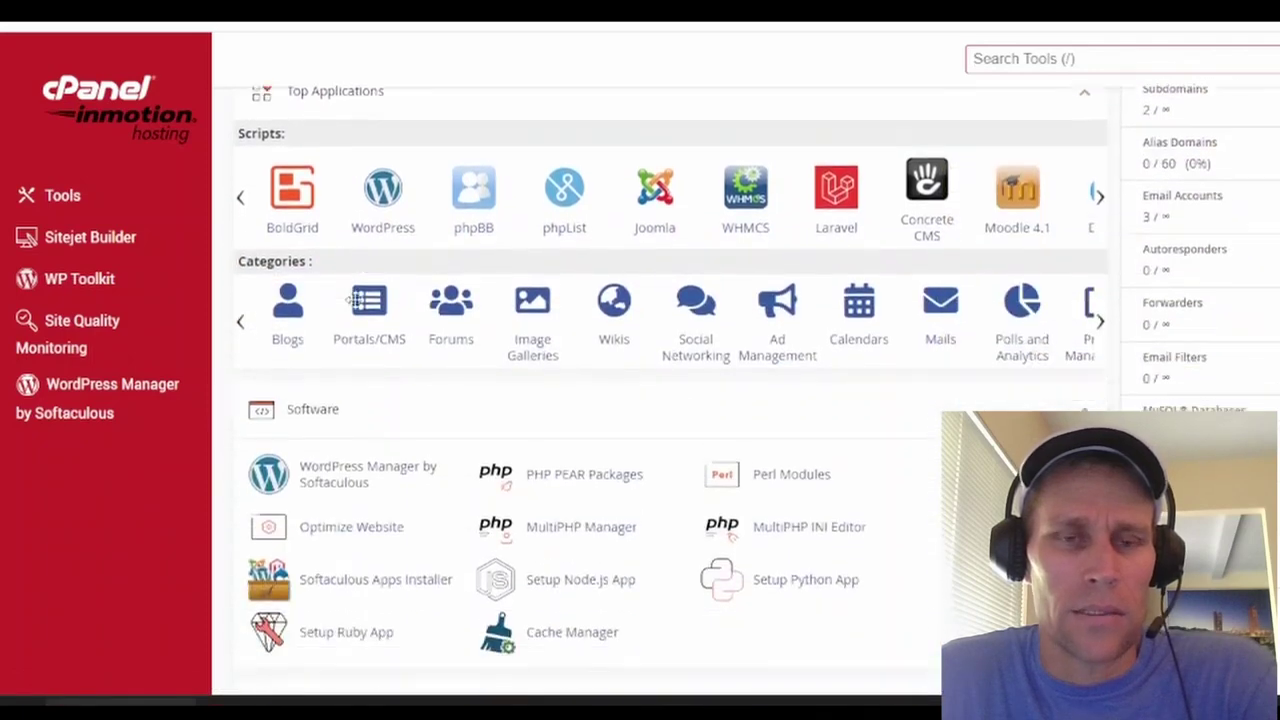
scroll(357, 307, "down", 7)
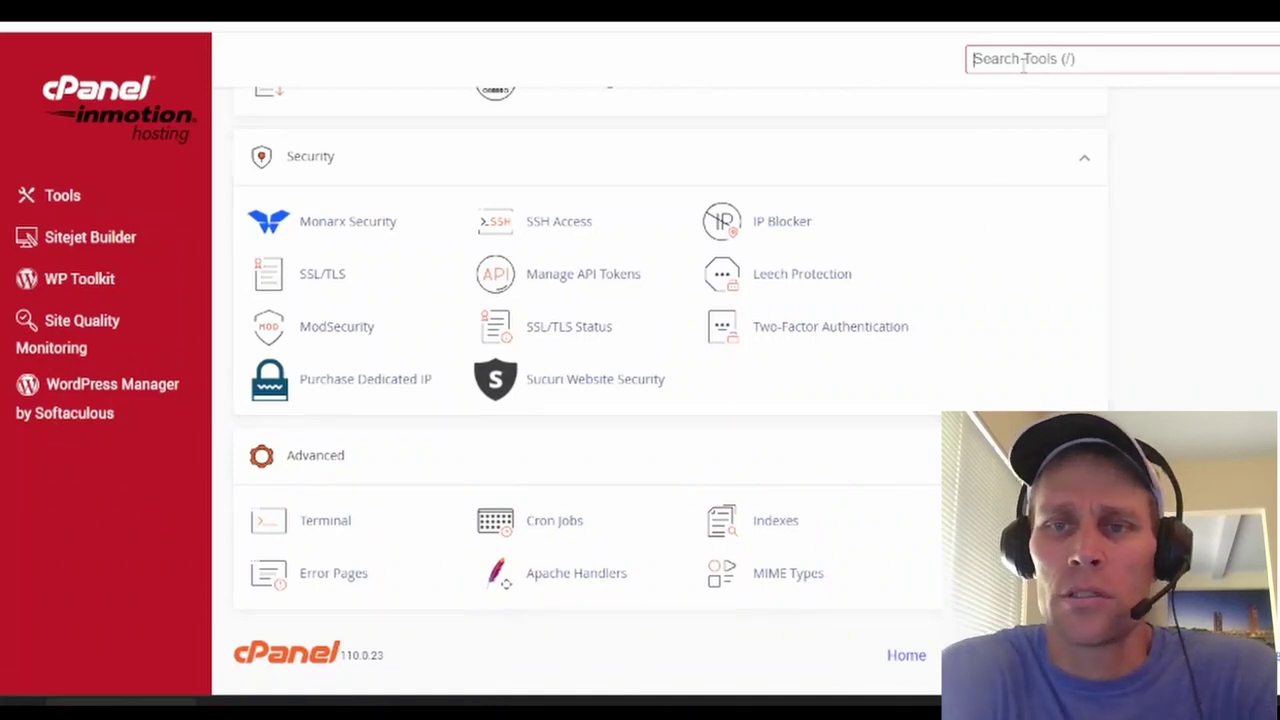
type("cron")
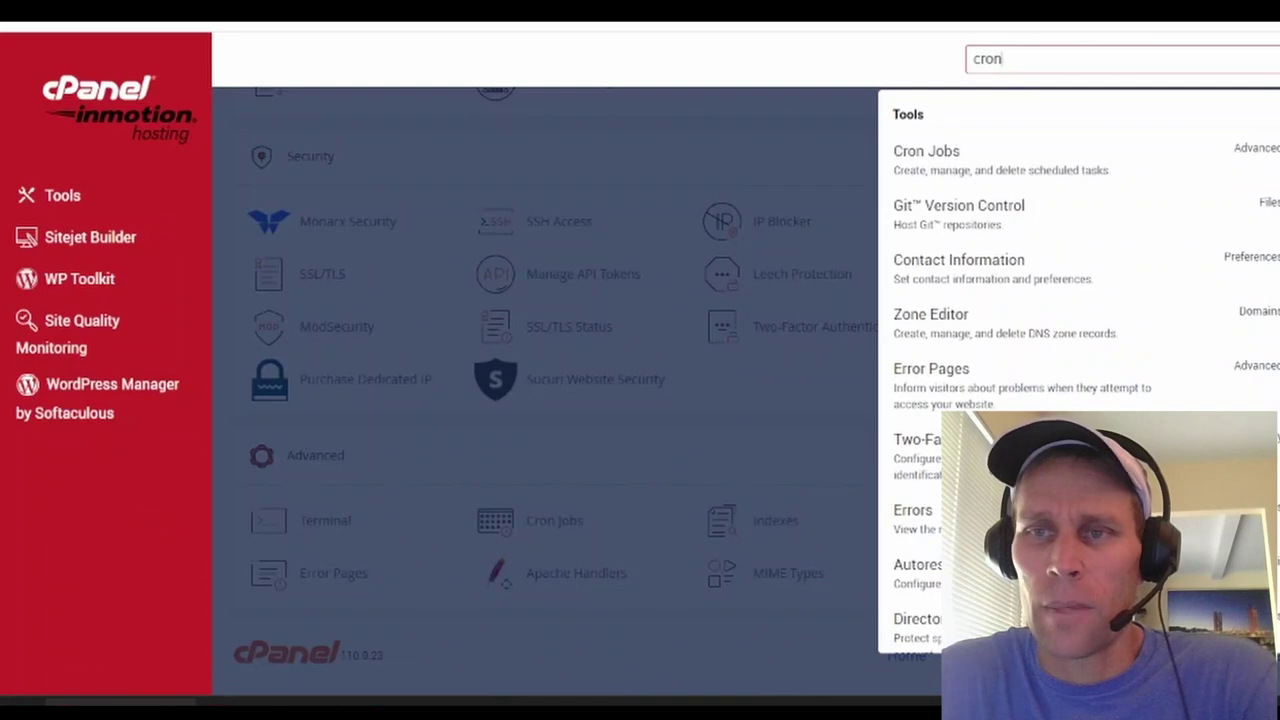
key("Escape")
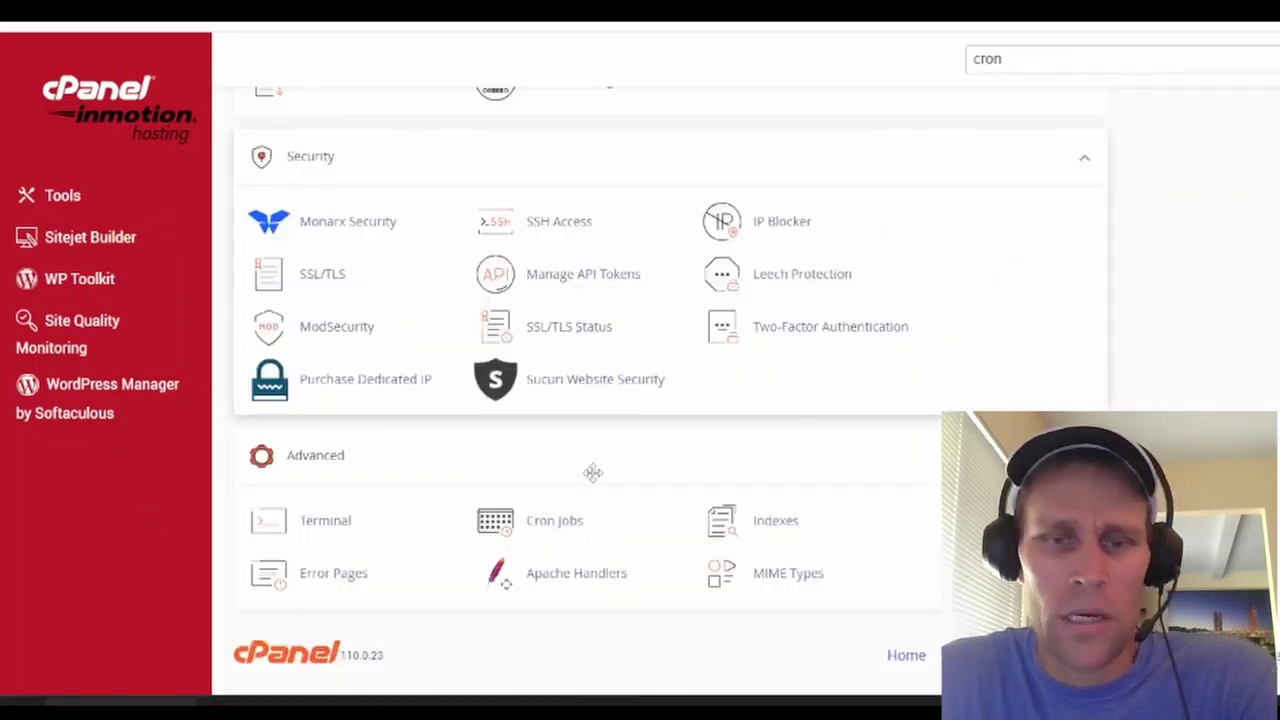
left_click(564, 530)
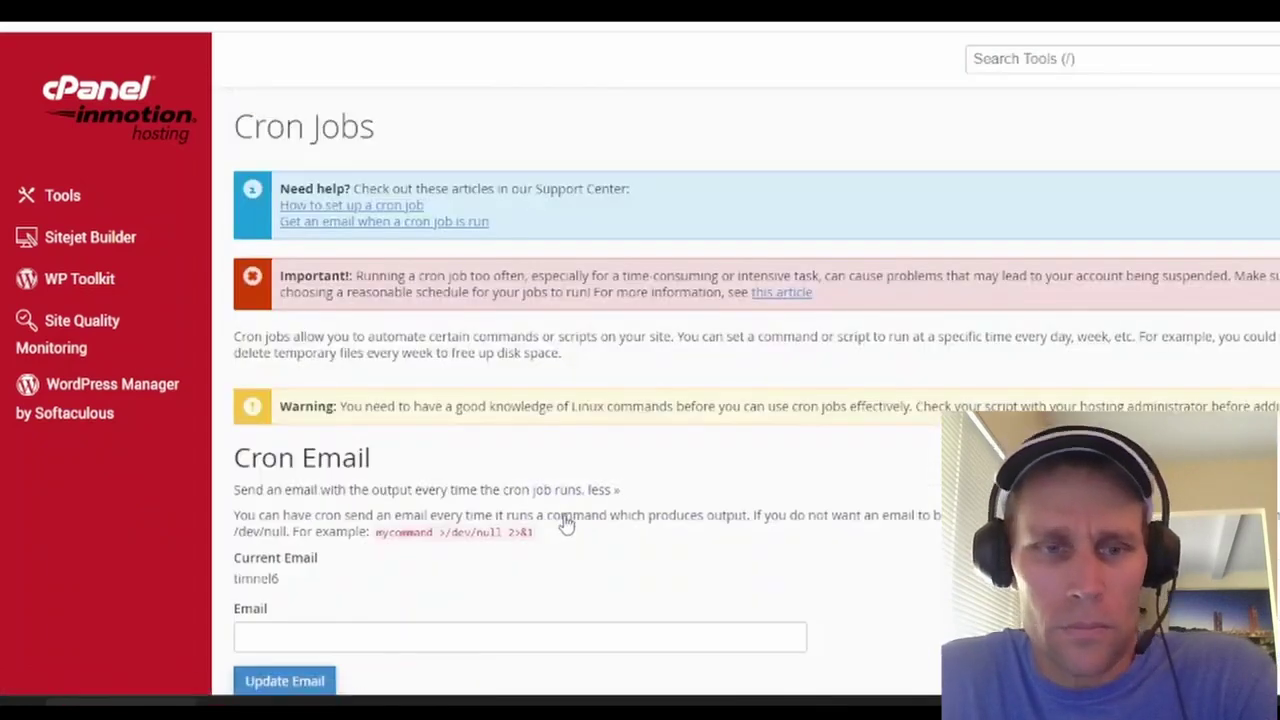
scroll(490, 490, "down", 3)
scroll(500, 480, "up", 3)
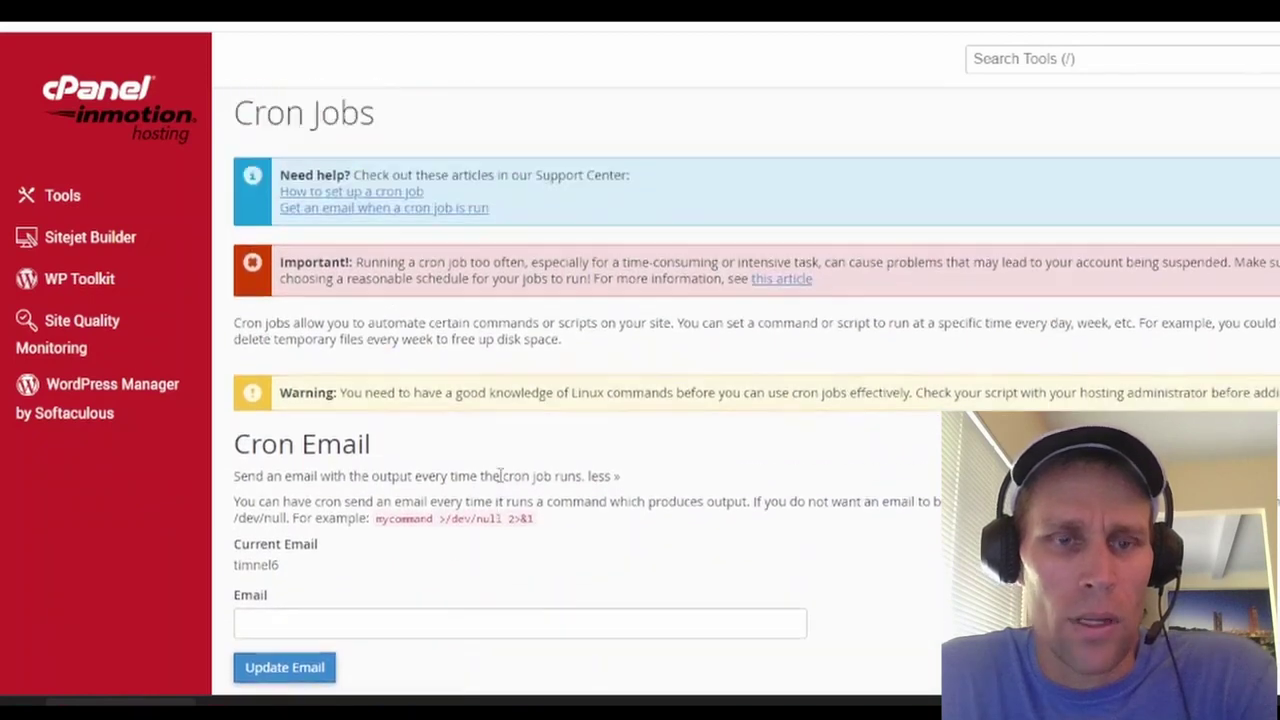
scroll(510, 470, "down", 2)
scroll(520, 450, "down", 3)
scroll(470, 310, "down", 1)
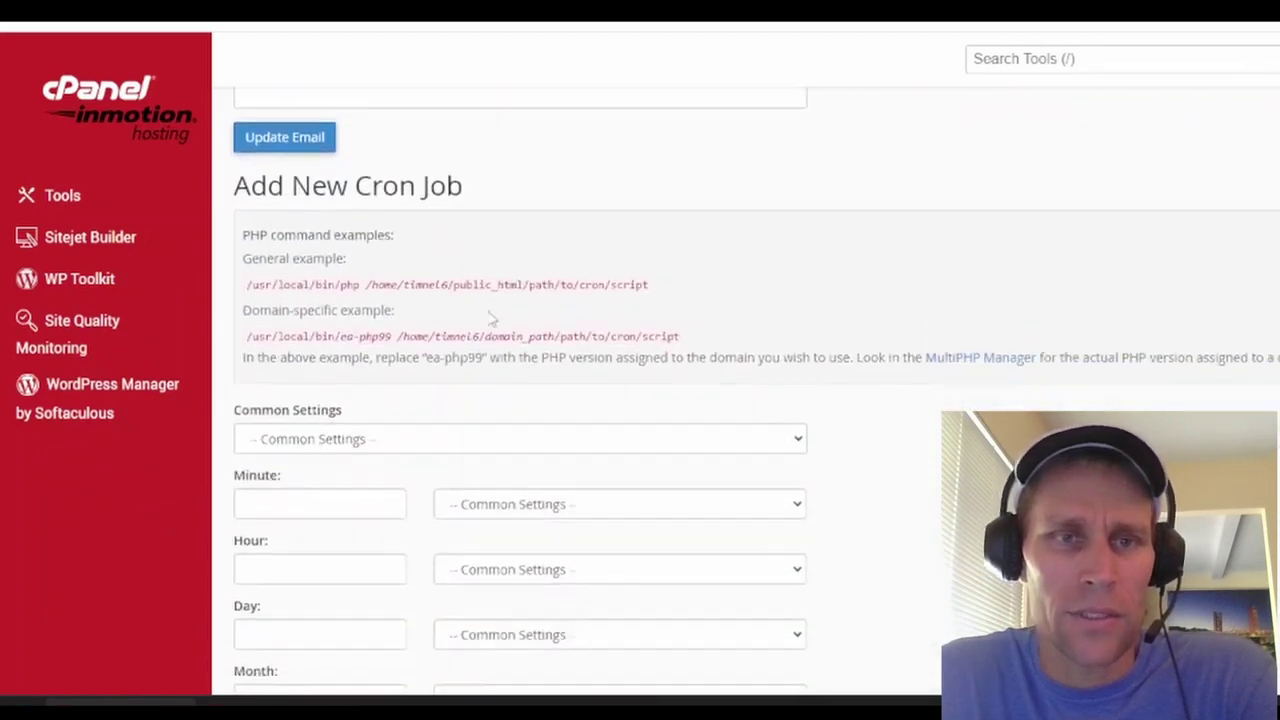
left_click_drag(243, 196, 507, 200)
scroll(597, 236, "down", 8)
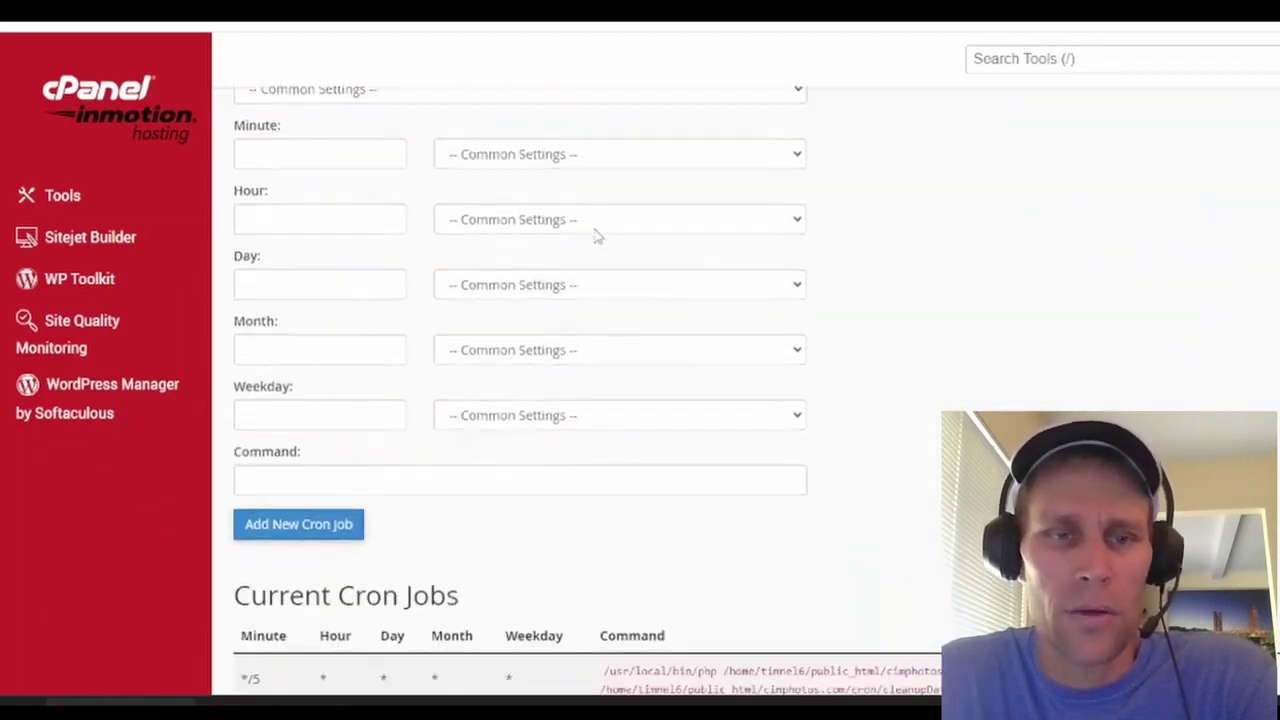
left_click_drag(249, 222, 511, 238)
scroll(600, 217, "down", 1)
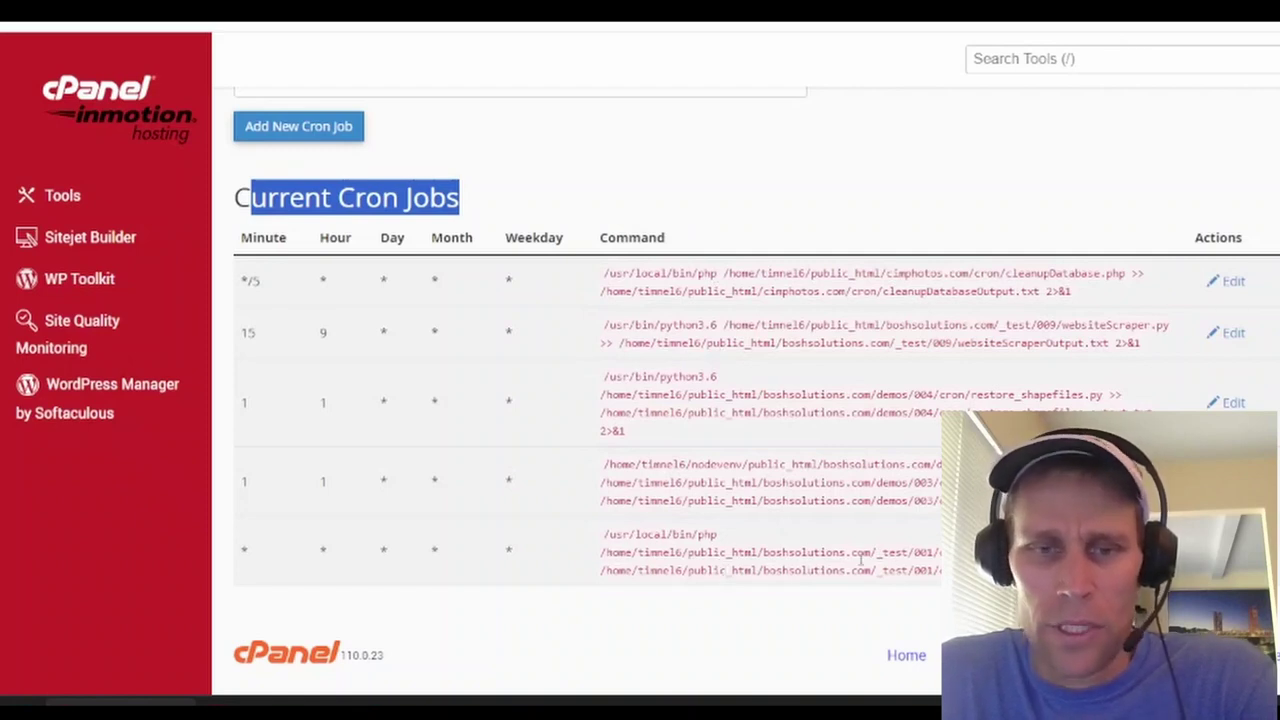
left_click(738, 185)
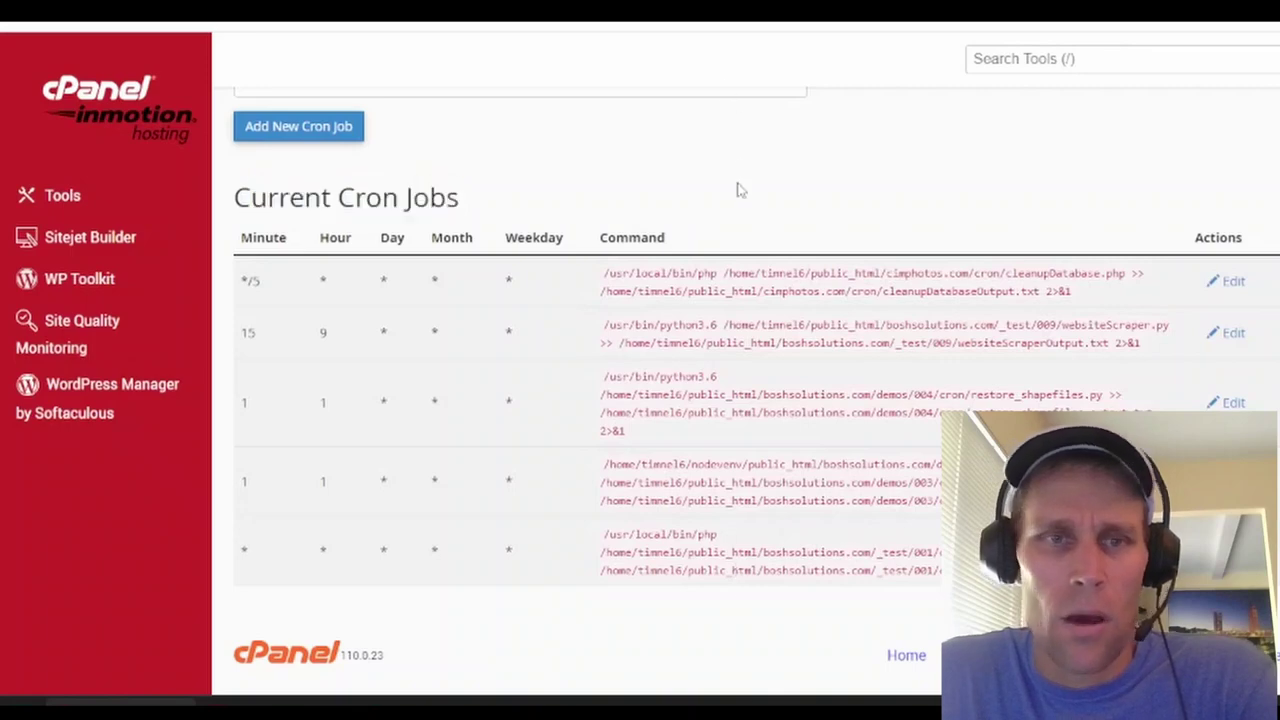
scroll(718, 205, "up", 5)
scroll(718, 208, "up", 2)
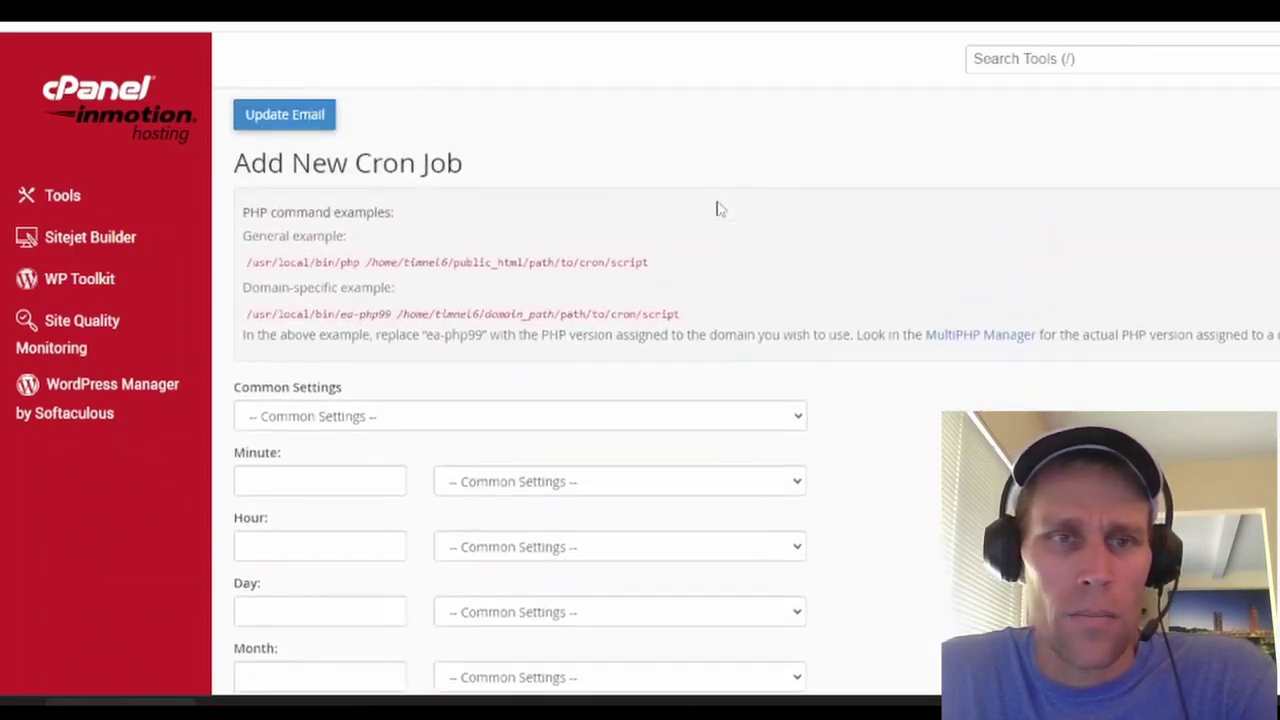
left_click_drag(247, 164, 467, 172)
left_click(498, 183)
scroll(480, 170, "down", 3)
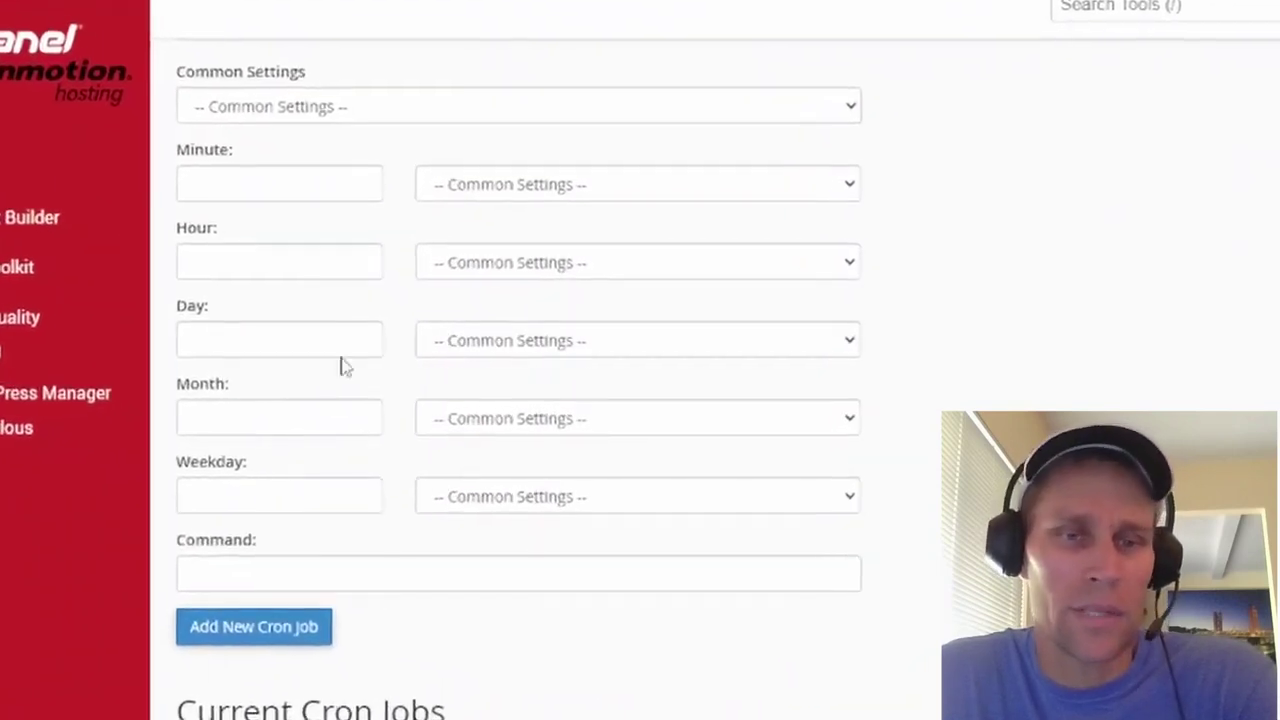
left_click(250, 558)
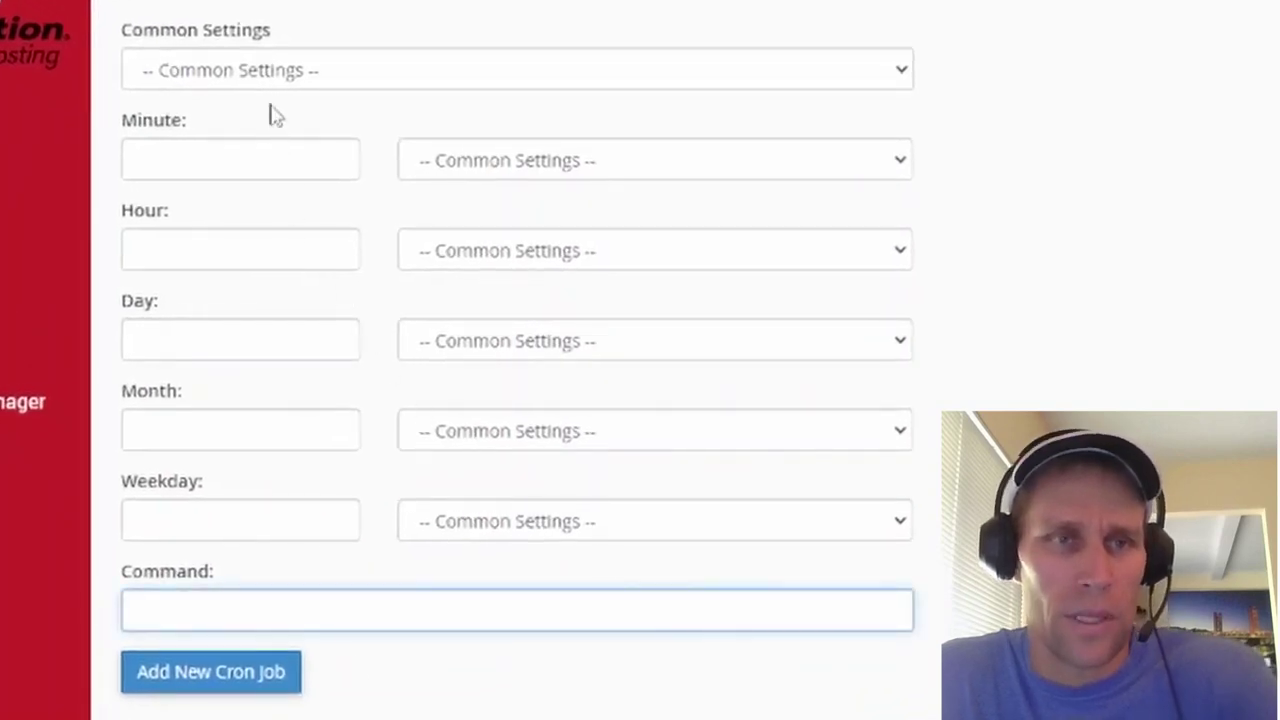
Step: Apply the Once Per Minute preset to the new cron job's schedule
left_click(315, 80)
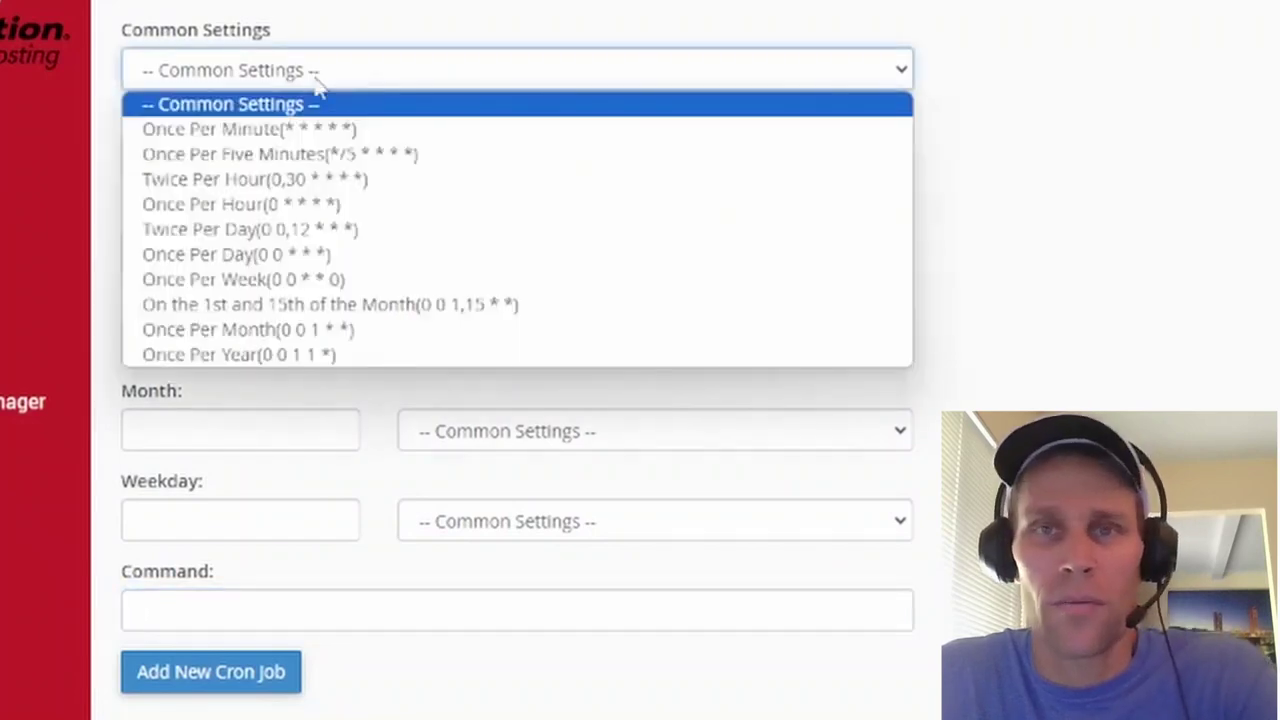
left_click(246, 130)
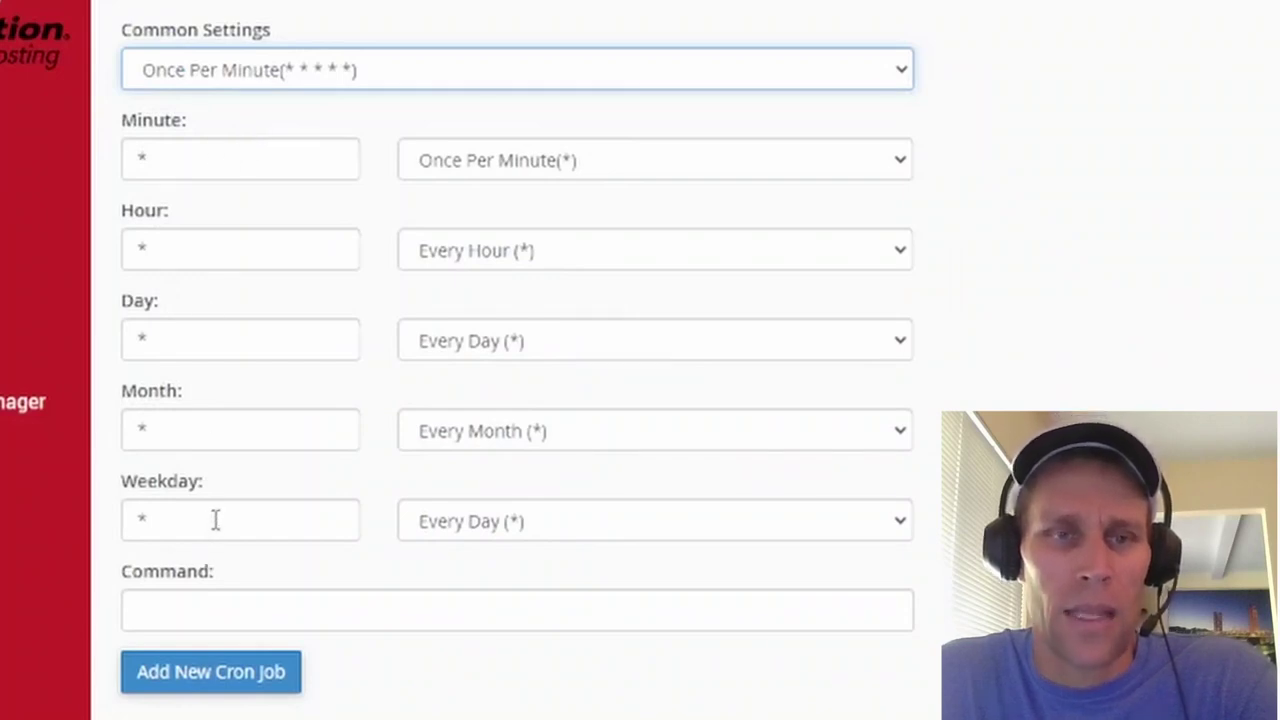
scroll(337, 629, "down", 5)
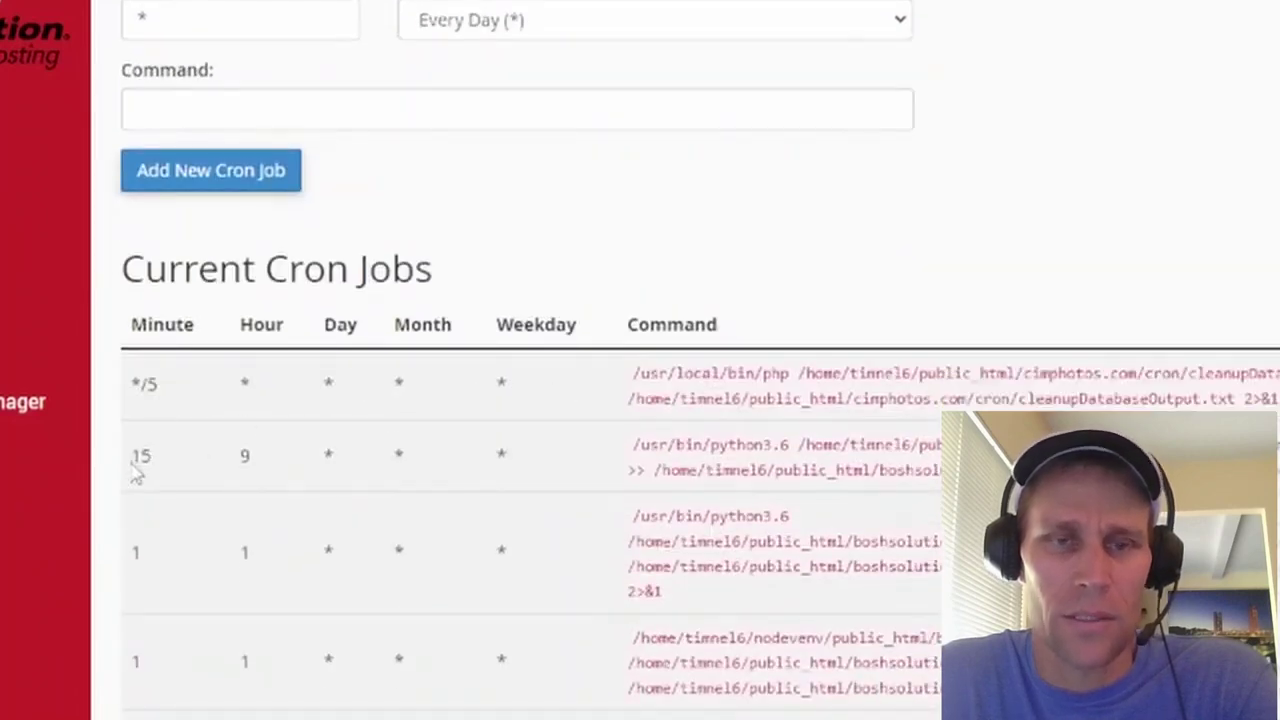
scroll(529, 406, "up", 7)
scroll(486, 340, "down", 2)
Step: Try a custom schedule with minute 5, hour 5 and day 5
left_click_drag(242, 160, 12, 171)
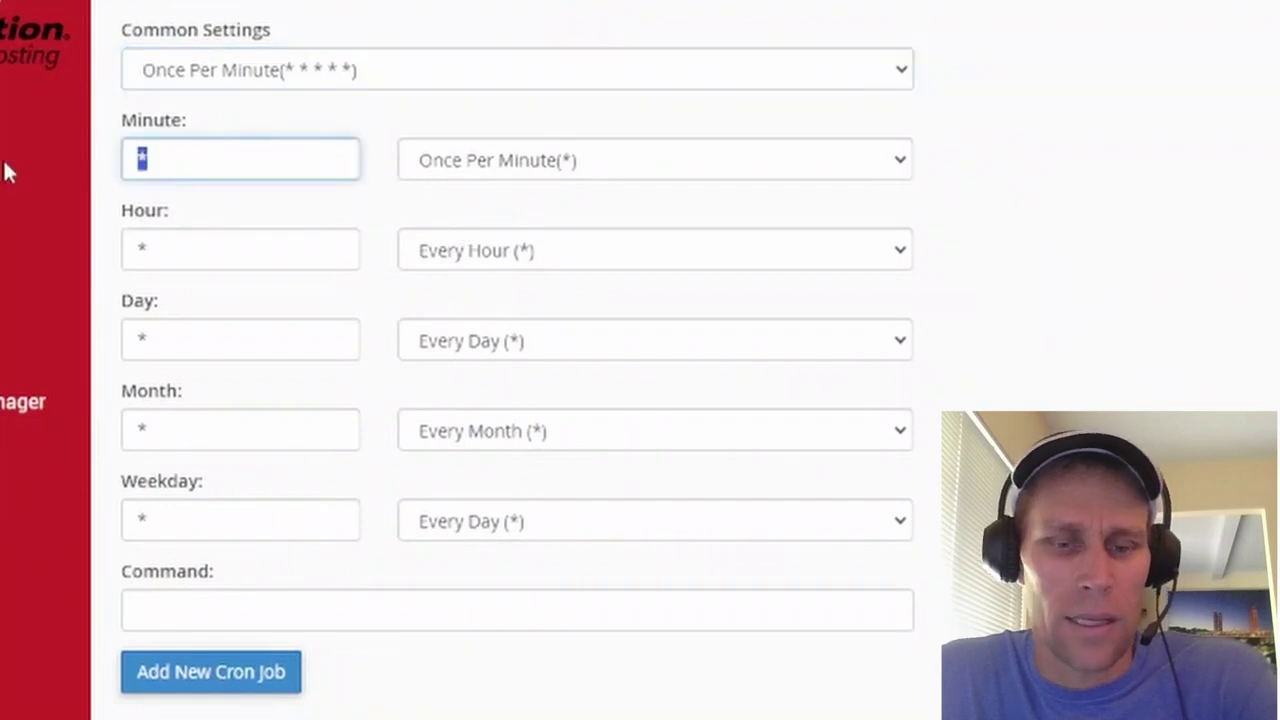
type("5")
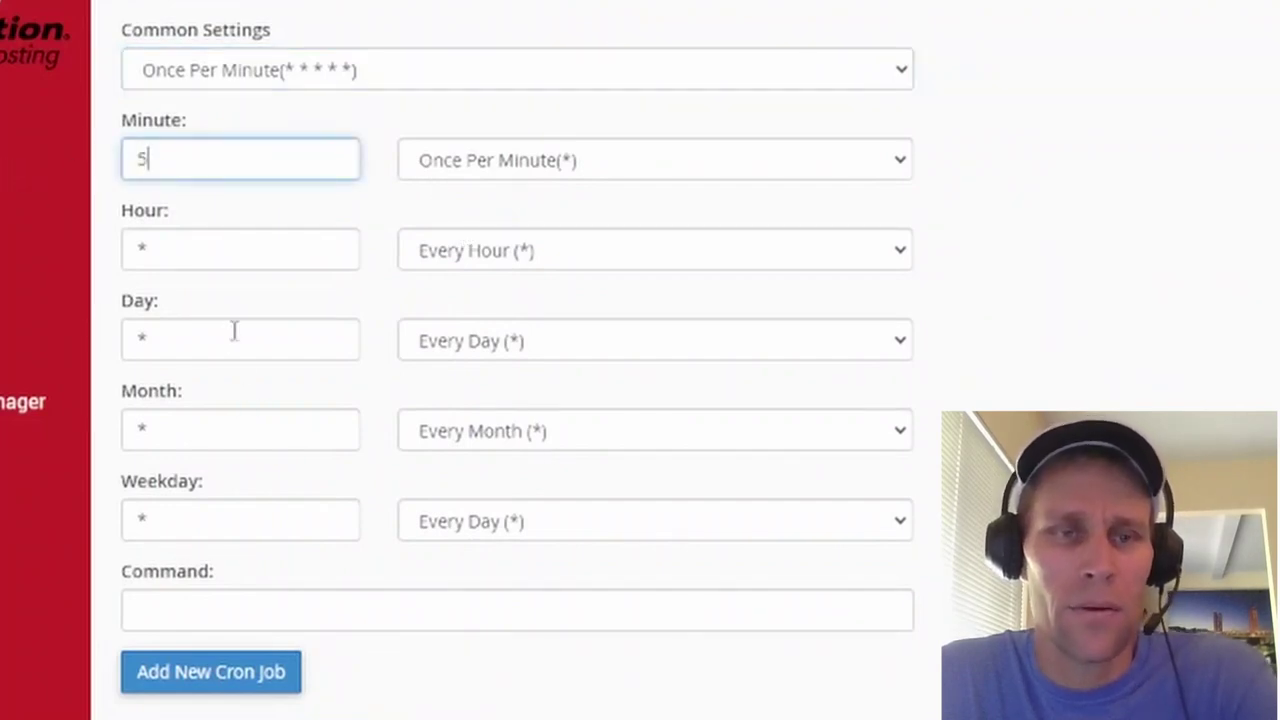
left_click_drag(217, 265, 80, 249)
type("5")
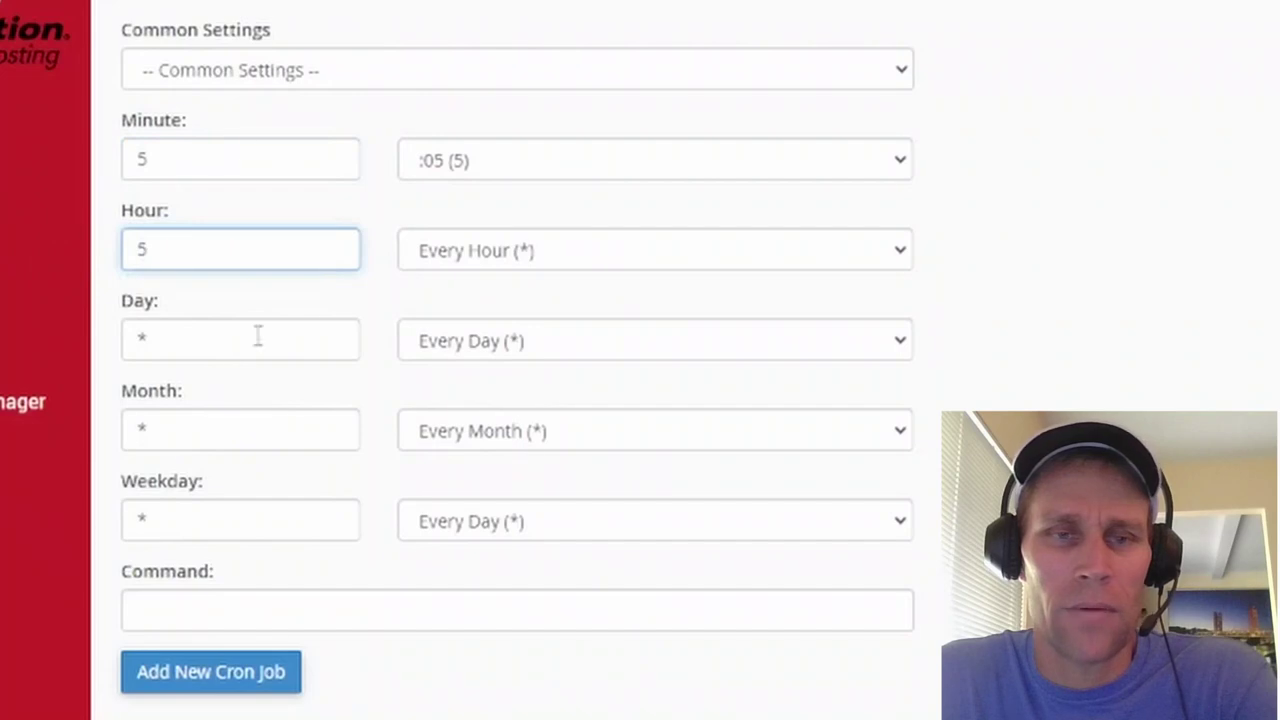
left_click(1090, 352)
left_click_drag(183, 330, 14, 346)
left_click(1040, 374)
Step: Look at the day-of-month choices and set the weekday to Friday (5)
left_click(753, 347)
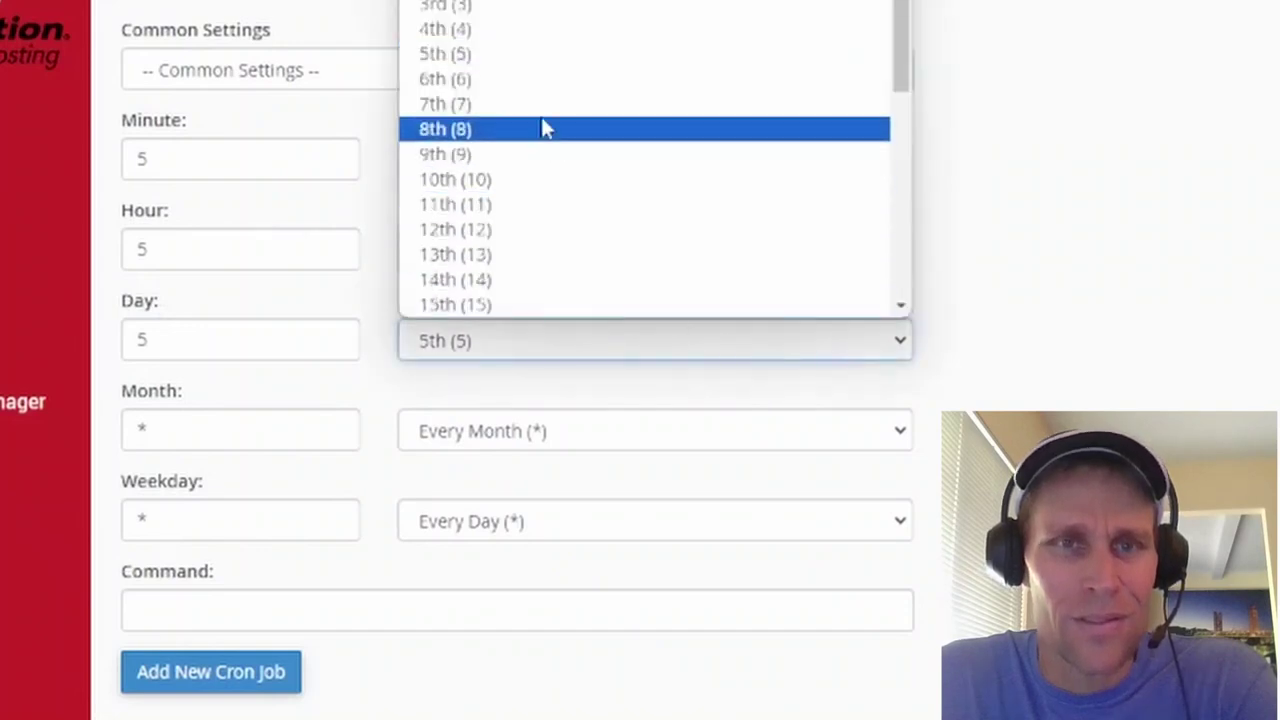
left_click(212, 322)
left_click(177, 520)
left_click_drag(177, 520, 346, 535)
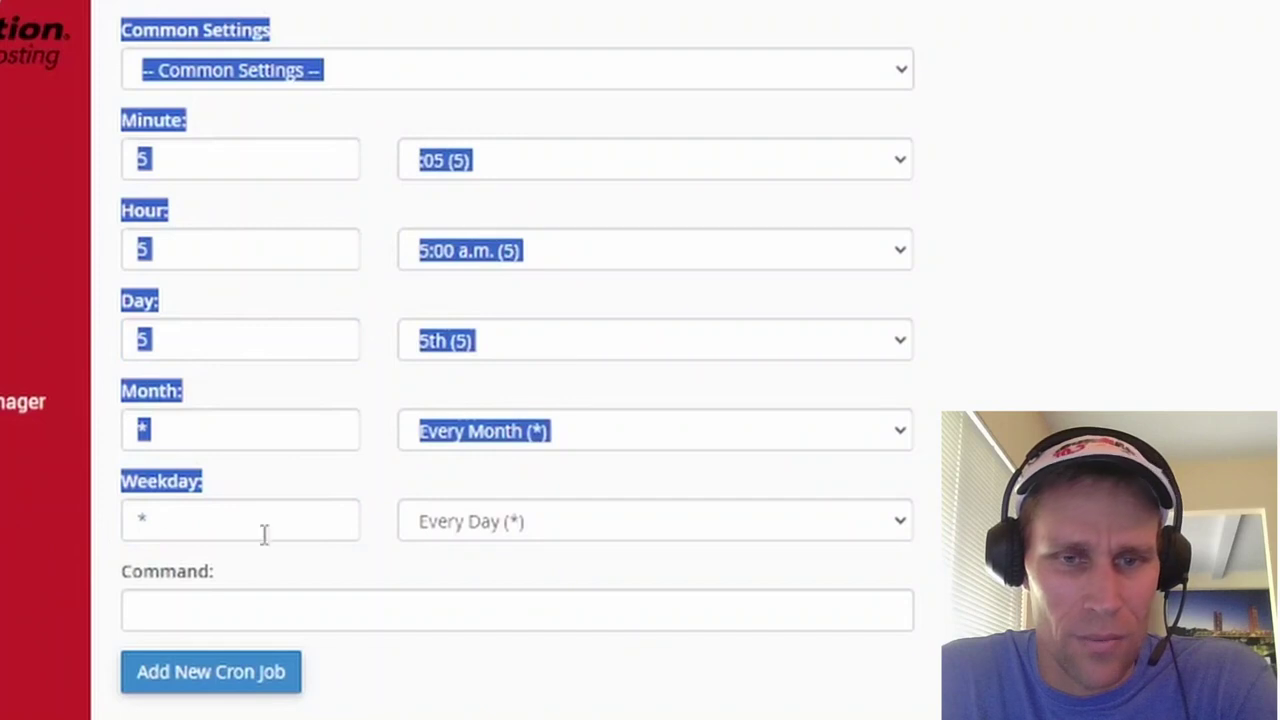
left_click(485, 530)
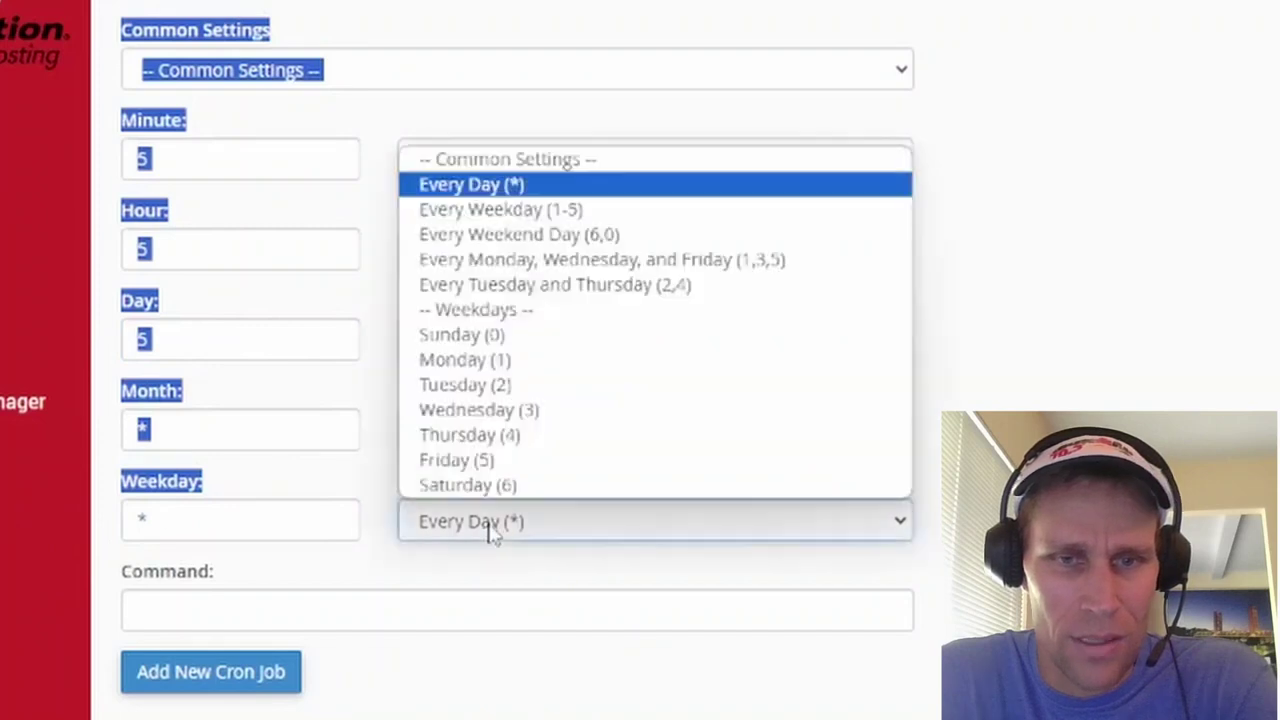
left_click(522, 465)
left_click(355, 316)
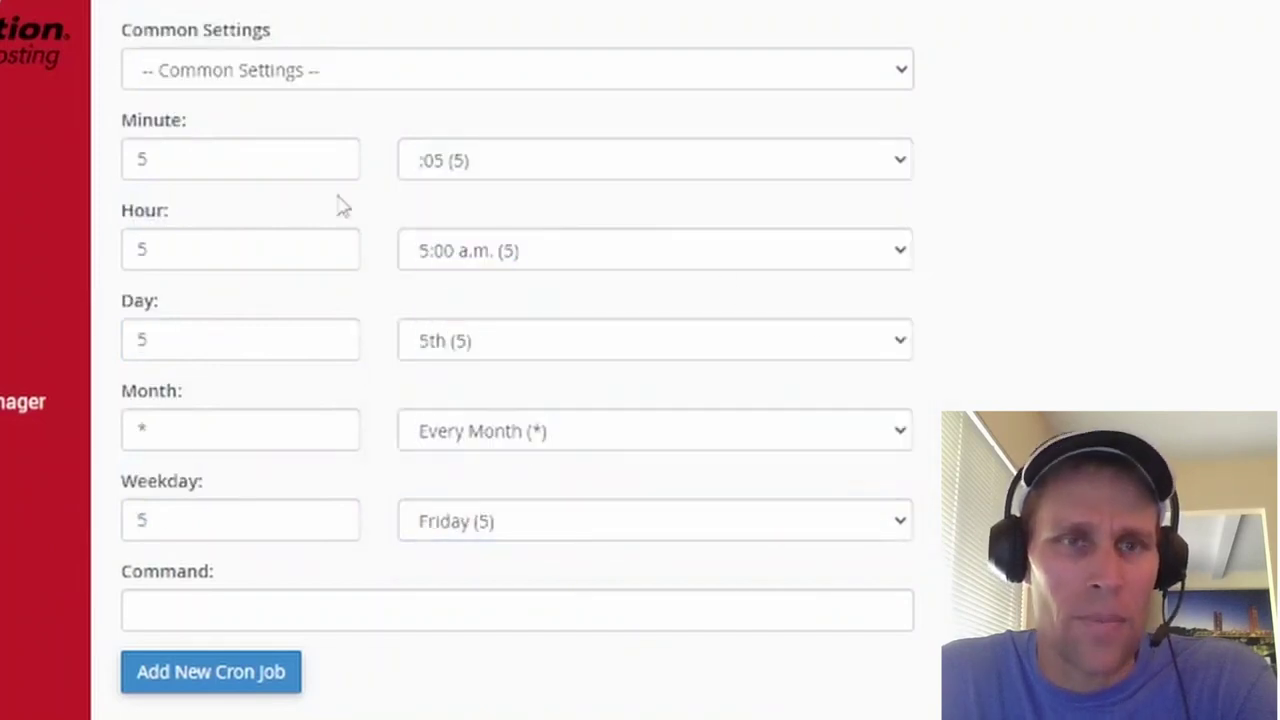
Step: Reset to Once Per Minute, then try minute 15 and hour 9
left_click(394, 86)
left_click(405, 134)
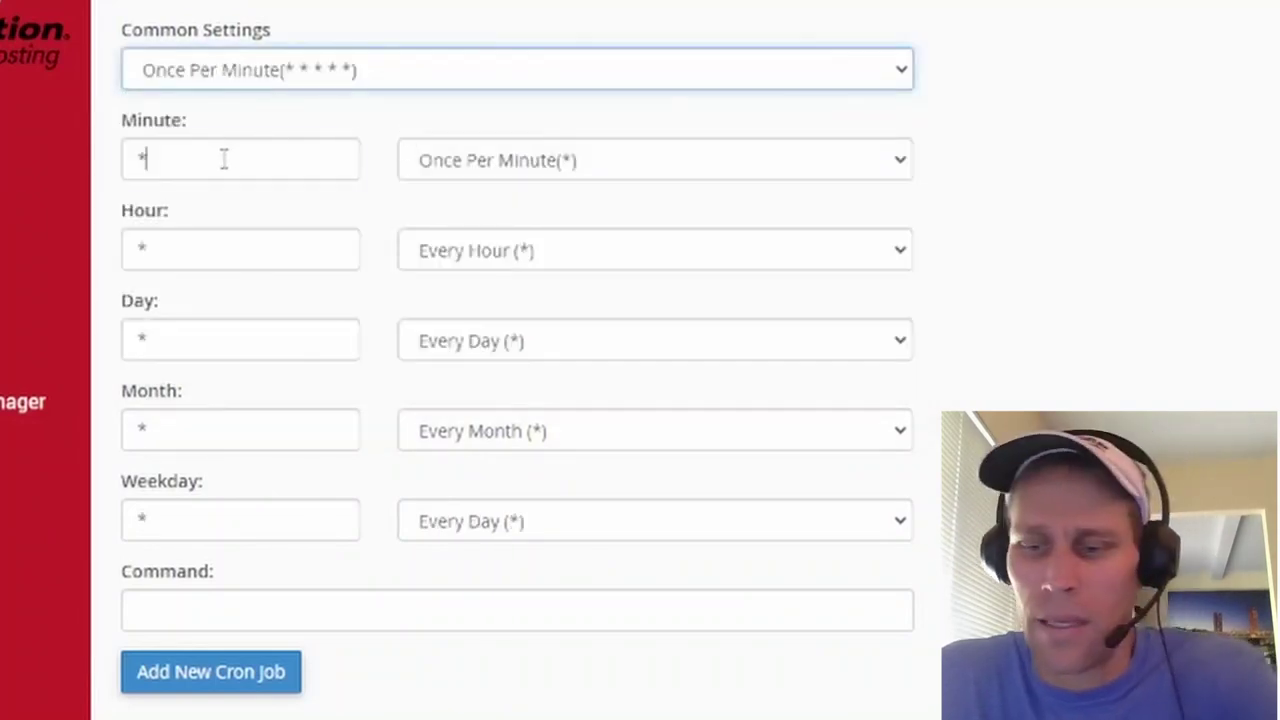
left_click_drag(150, 160, 30, 178)
type("15")
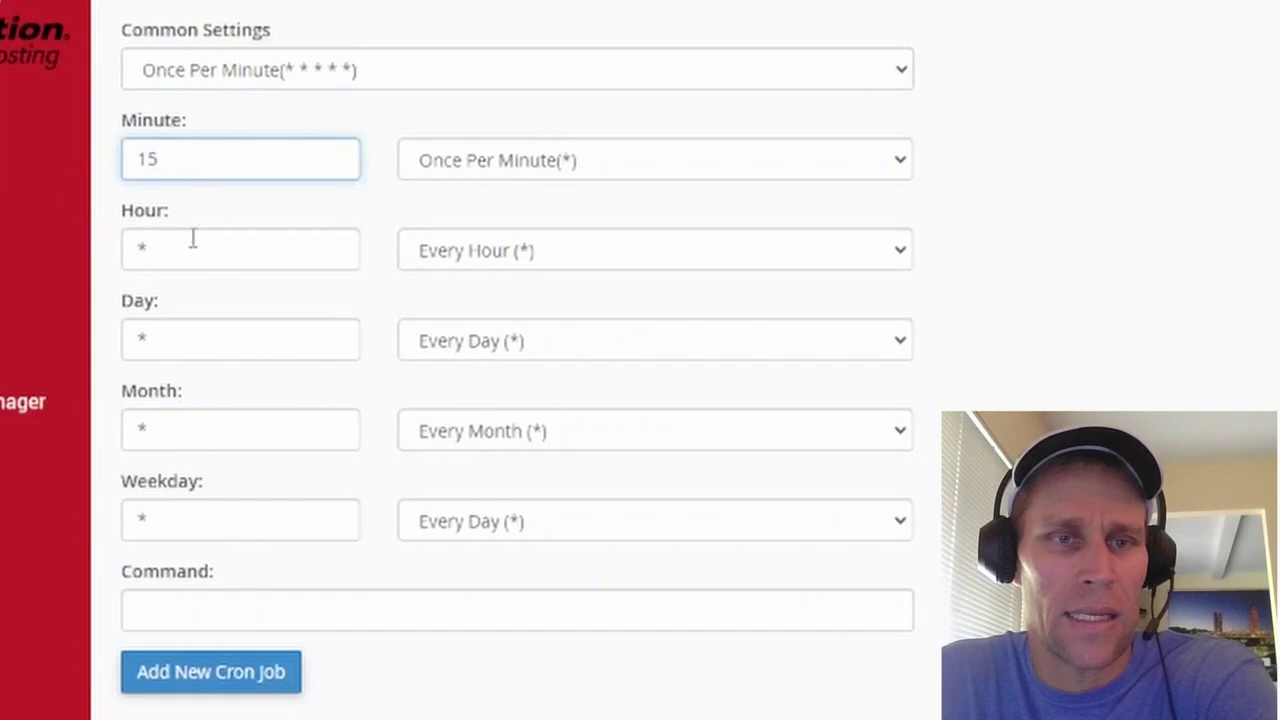
left_click_drag(195, 245, 54, 246)
type("9")
left_click(226, 216)
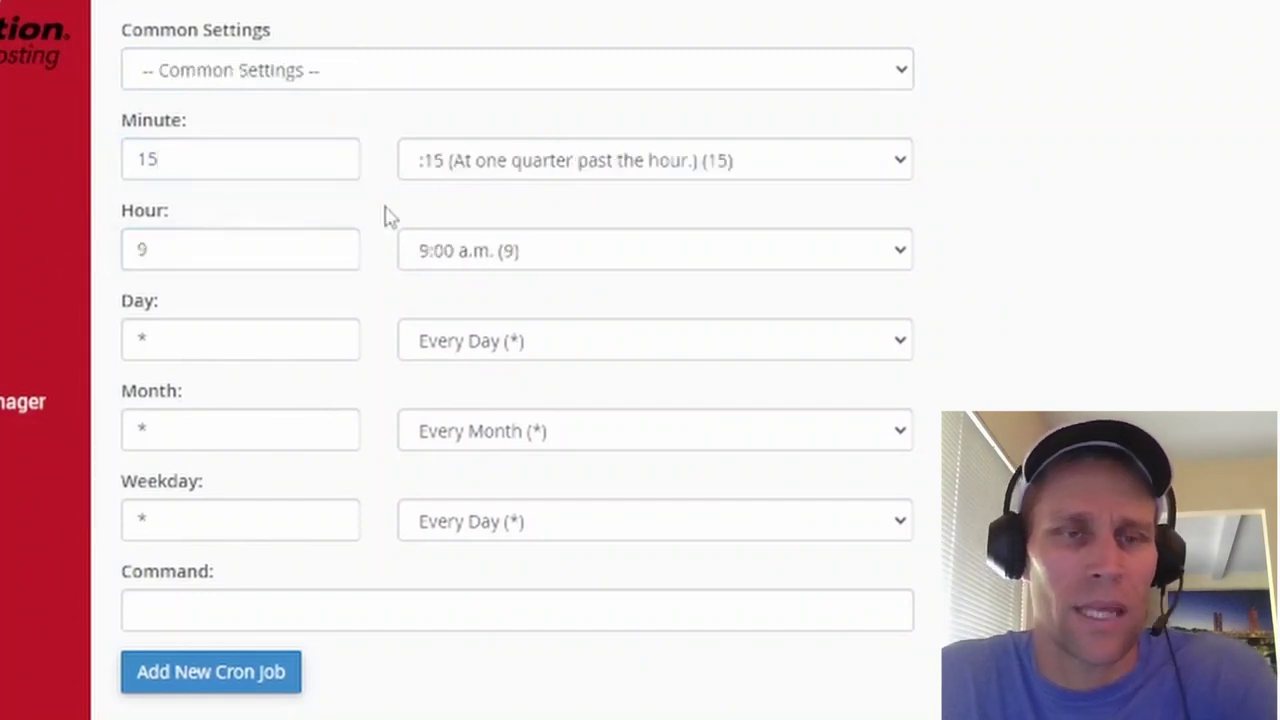
Step: Return the schedule to Once Per Minute (* * * * *)
left_click(255, 72)
left_click(272, 128)
left_click(1066, 278)
scroll(1060, 280, "down", 3)
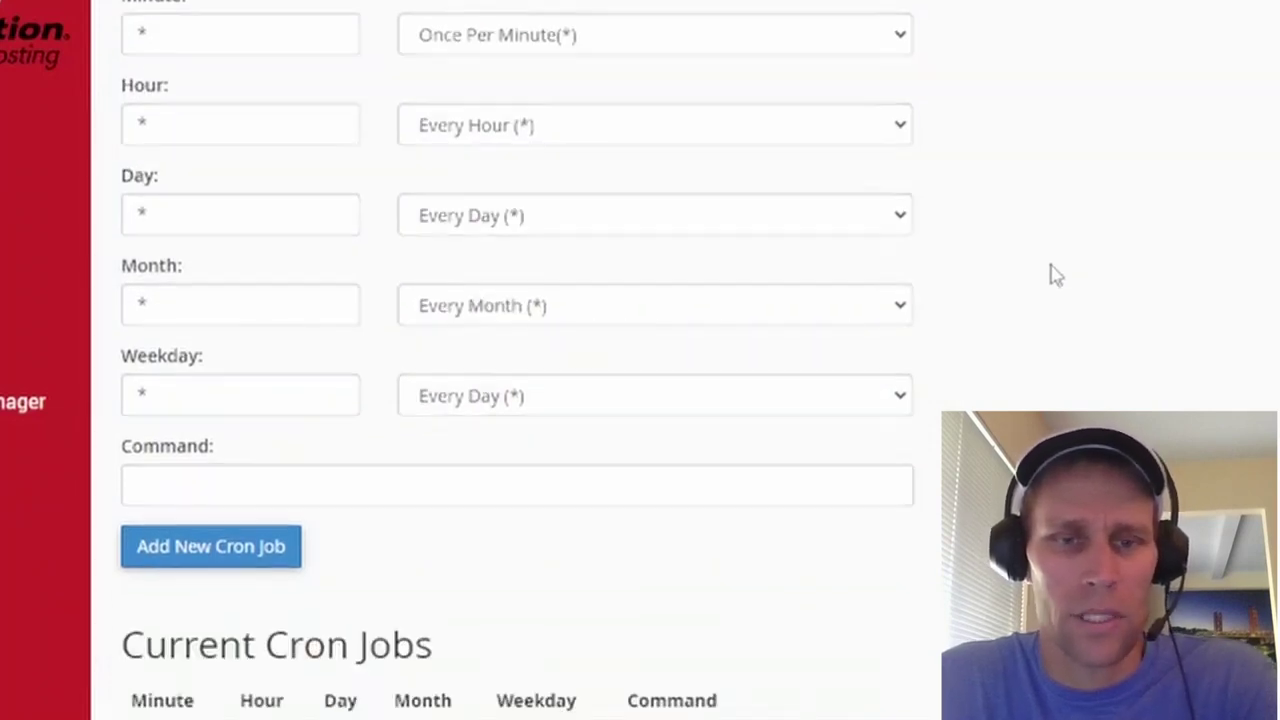
scroll(1056, 276, "up", 3)
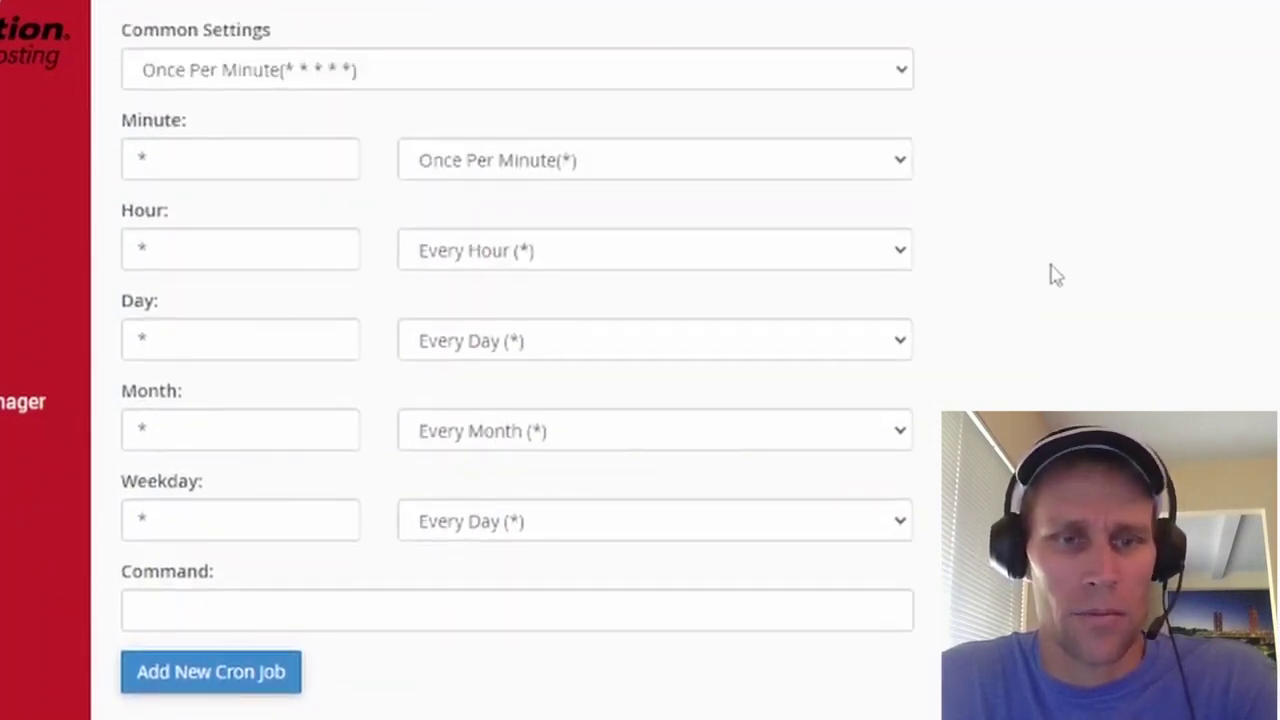
Step: Highlight the /usr/local/bin/php interpreter path in the General PHP command example
left_click(241, 595)
scroll(266, 563, "up", 5)
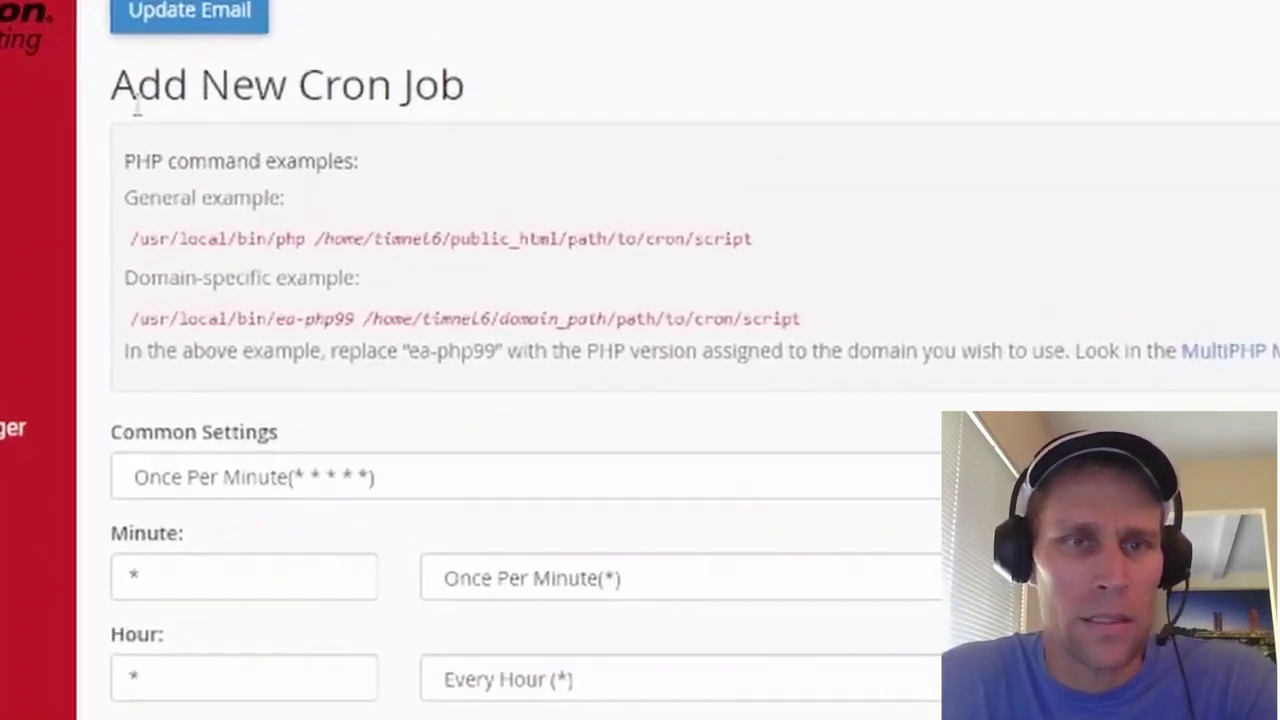
left_click_drag(137, 110, 262, 100)
left_click(200, 238)
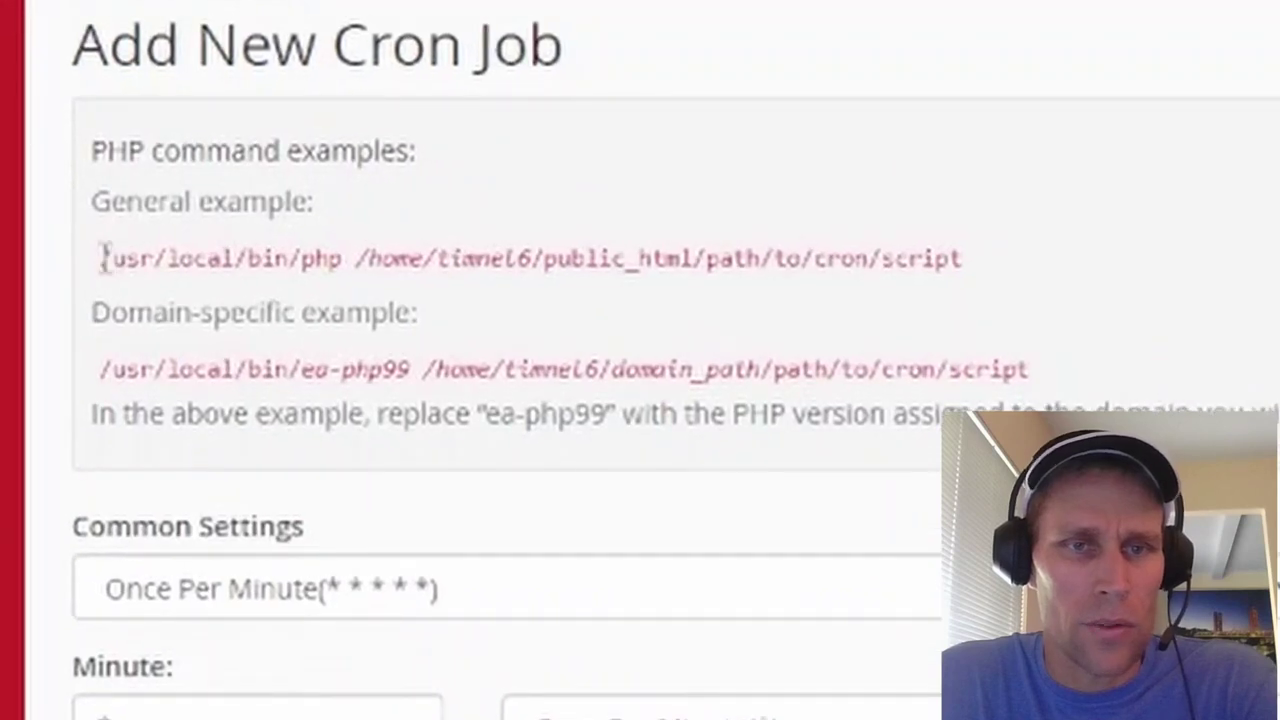
left_click_drag(103, 258, 974, 264)
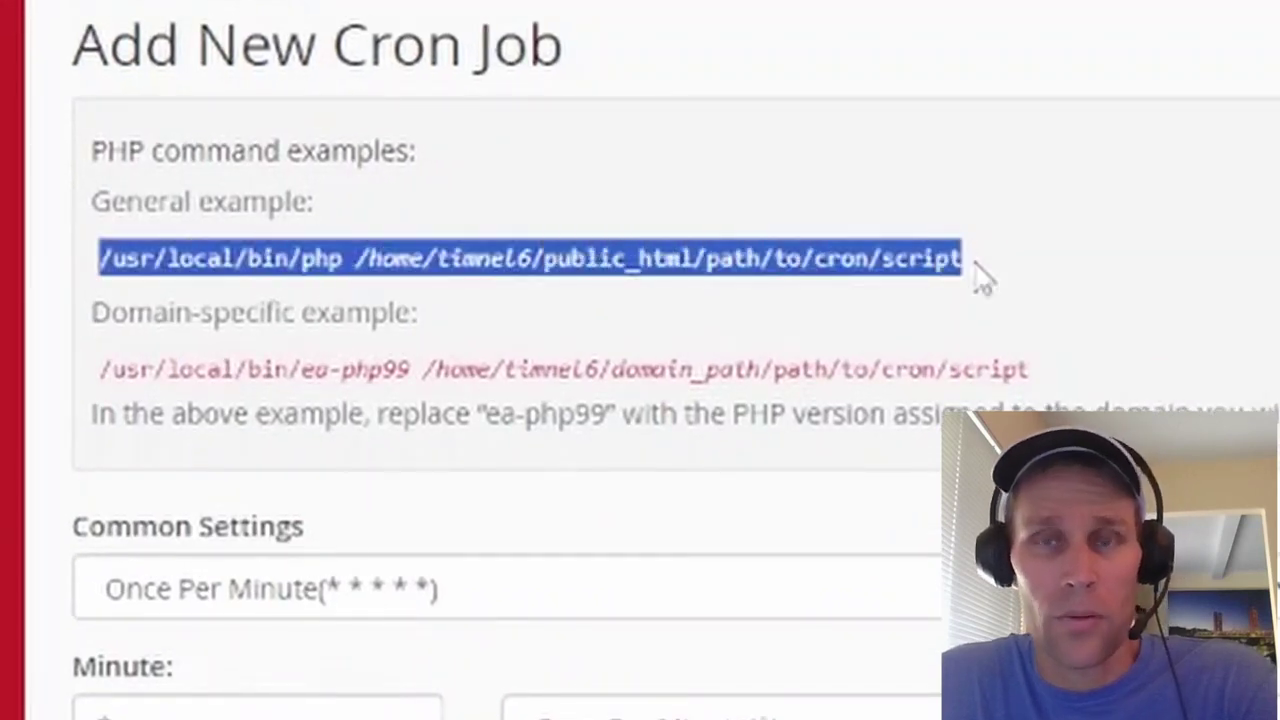
left_click(1012, 244)
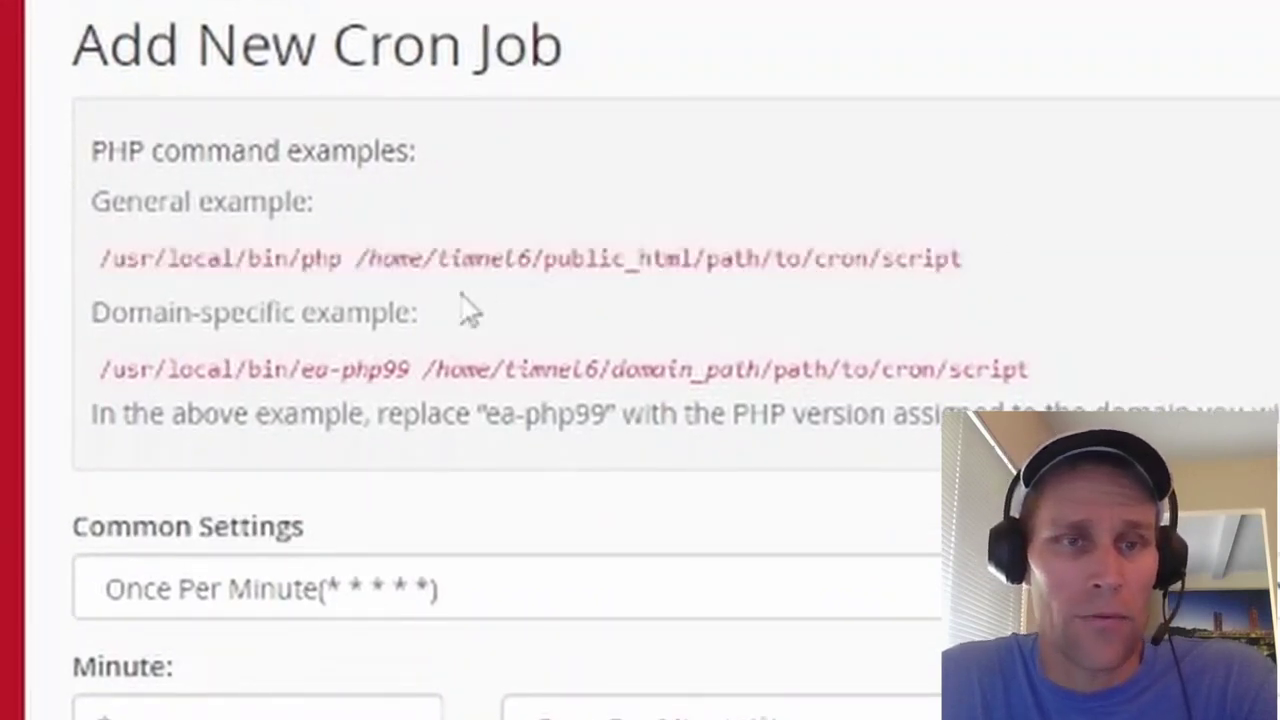
left_click_drag(100, 258, 345, 258)
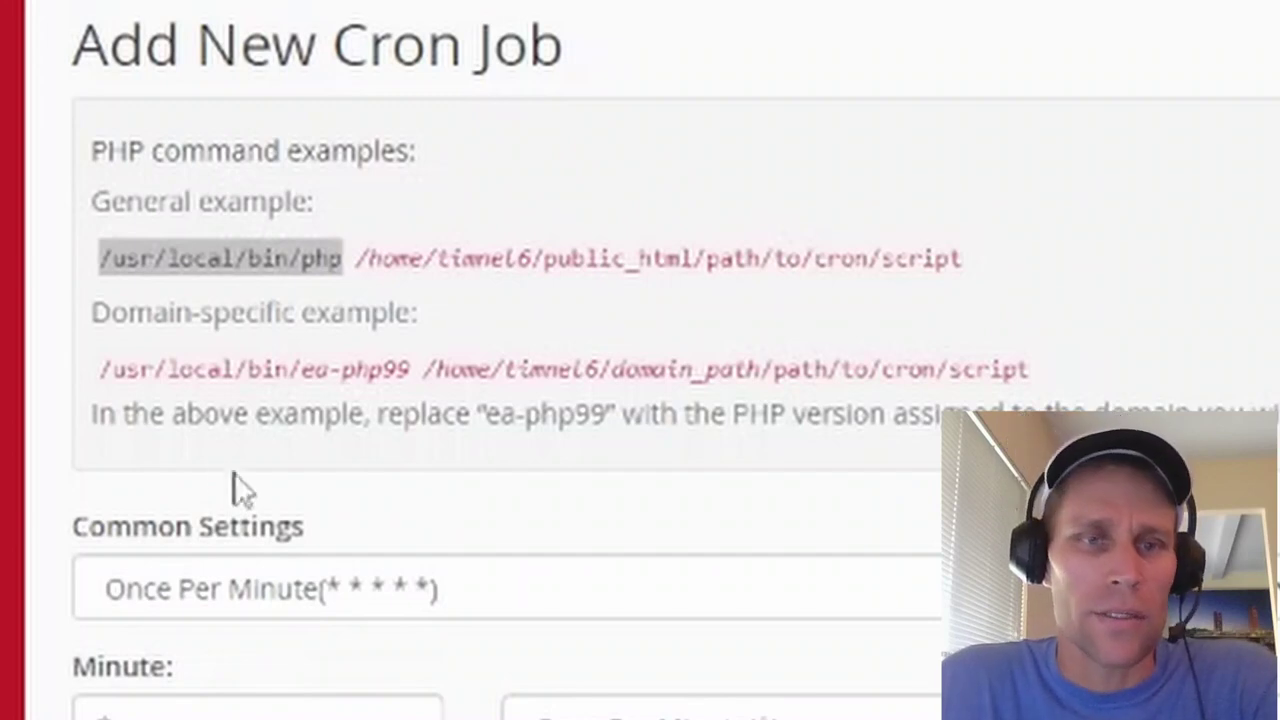
left_click(307, 218)
left_click_drag(345, 258, 100, 258)
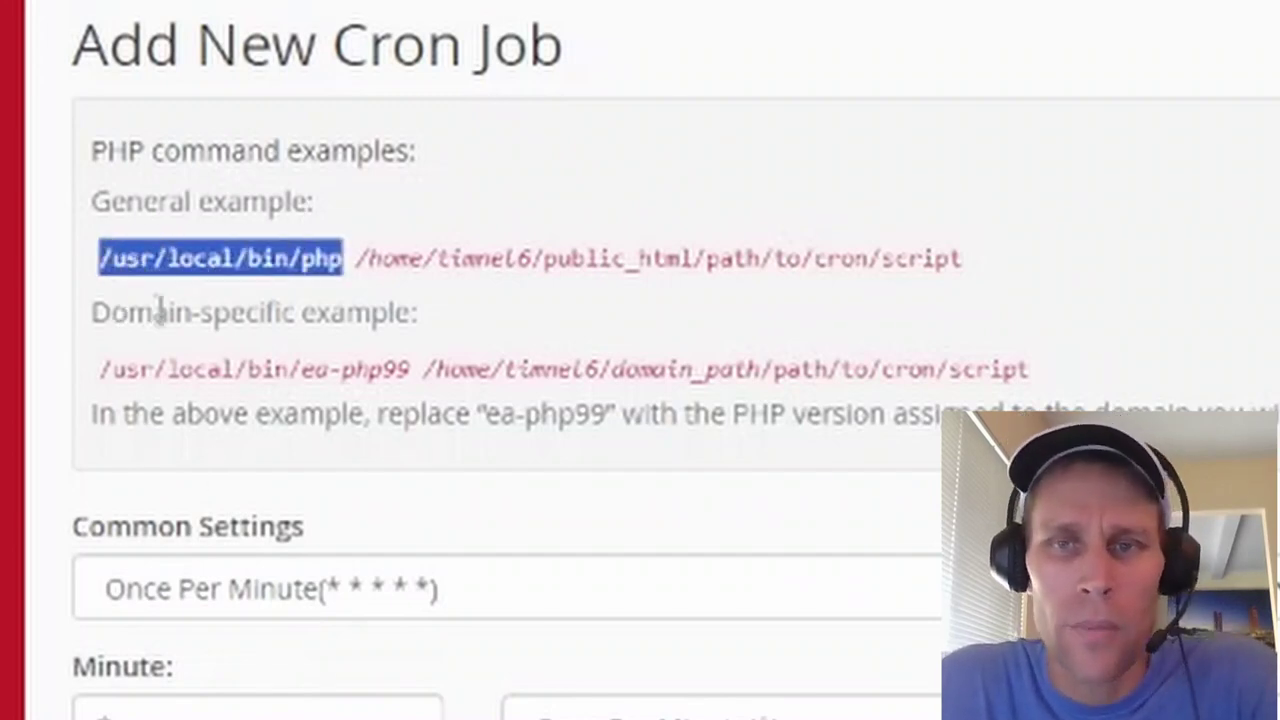
left_click_drag(964, 262, 92, 270)
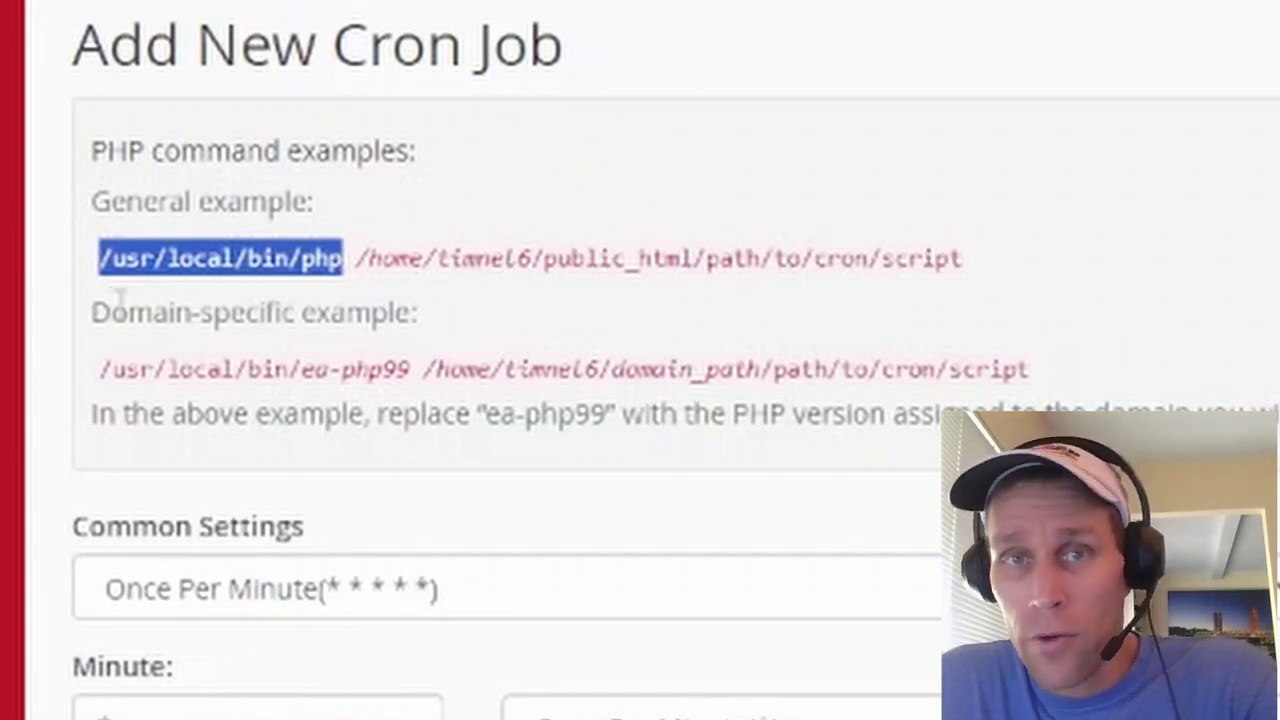
Step: Highlight the /usr/local/bin/php and /usr/bin/python3.6 interpreter paths in existing job commands
scroll(122, 300, "down", 15)
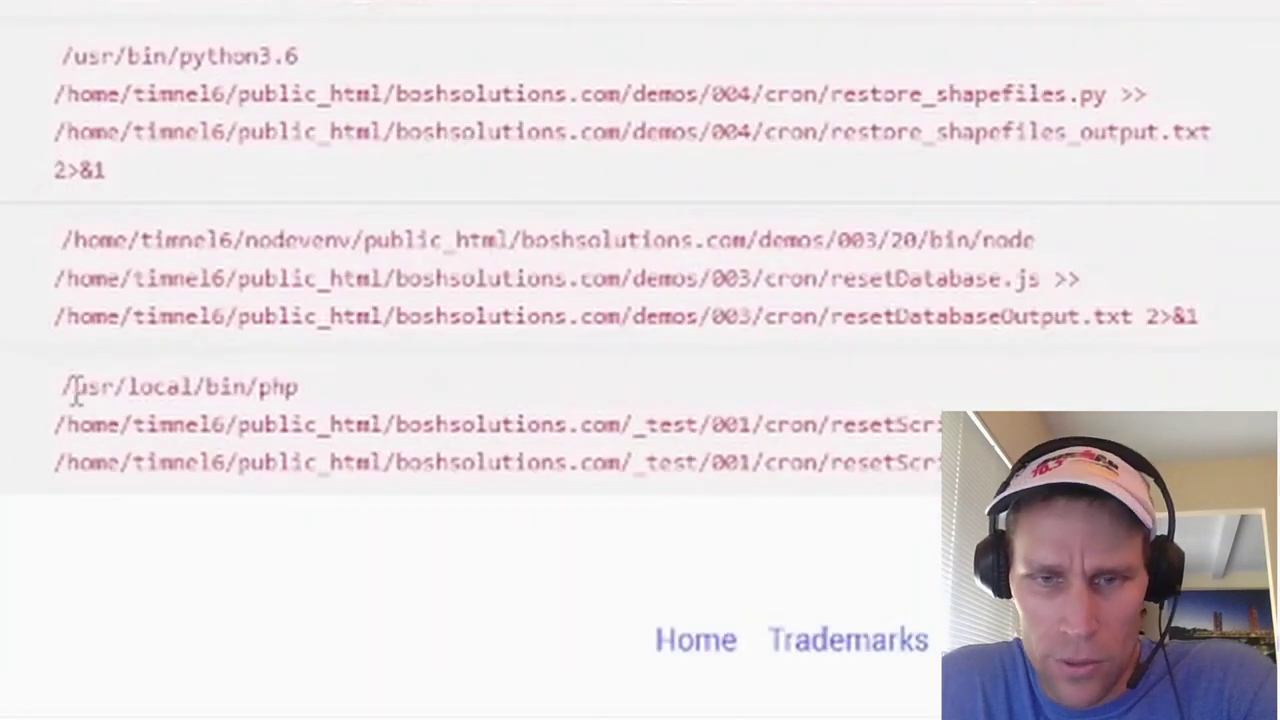
left_click_drag(66, 388, 300, 386)
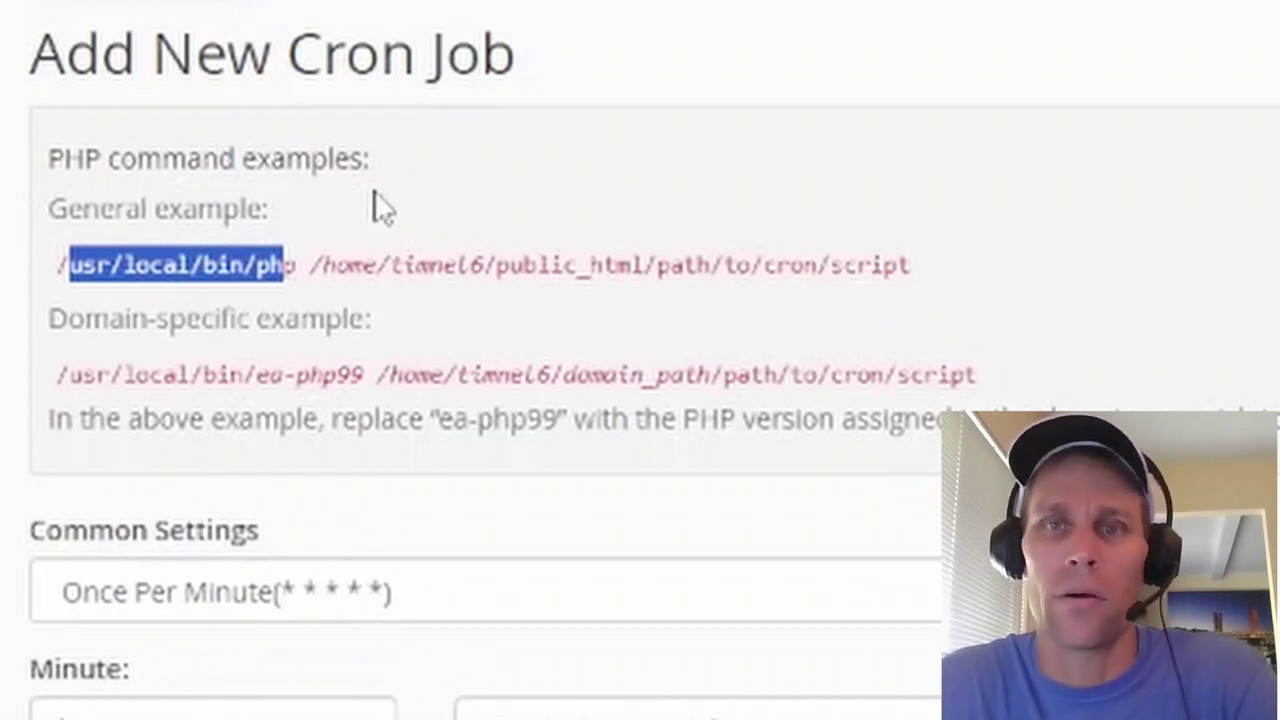
scroll(690, 388, "down", 10)
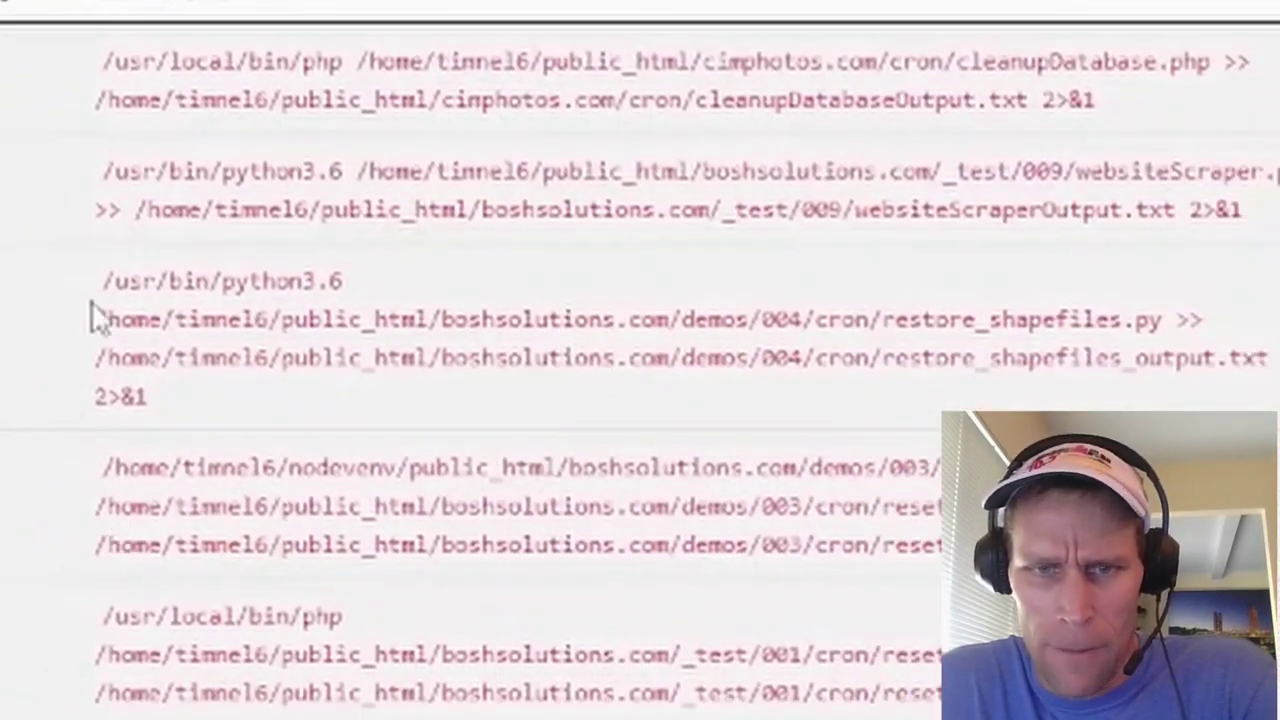
left_click_drag(103, 171, 355, 171)
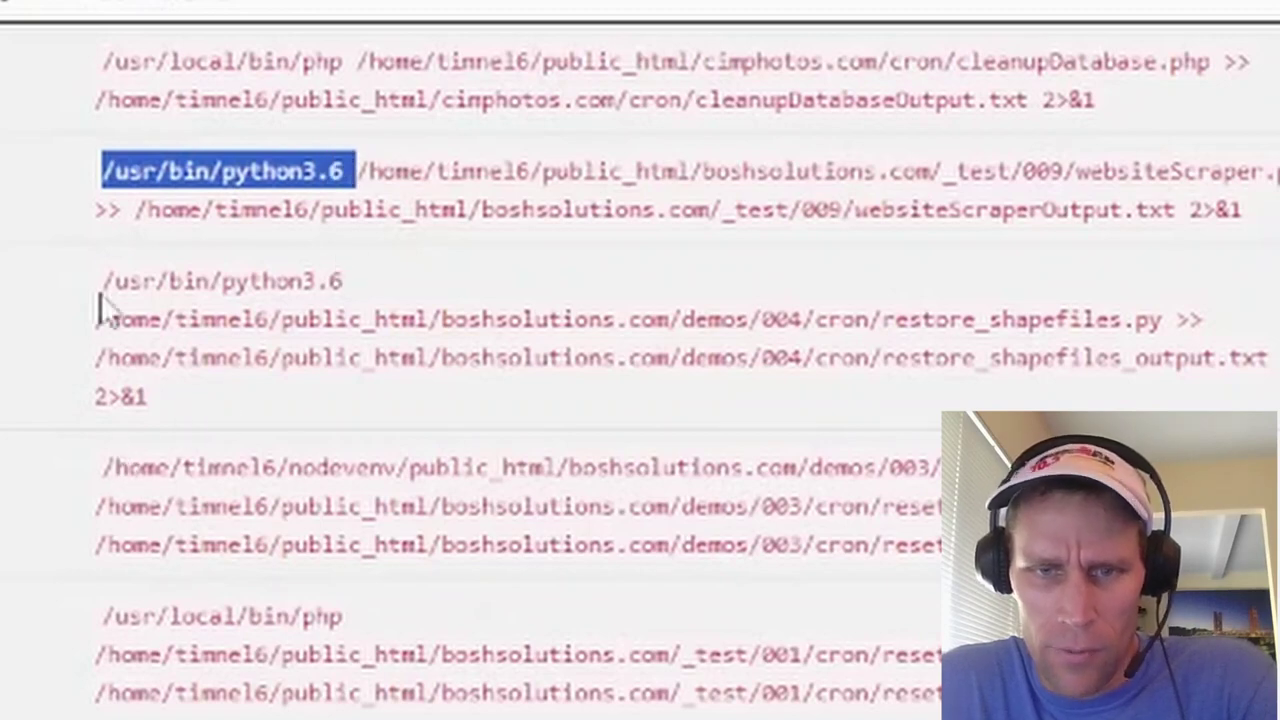
left_click_drag(104, 281, 342, 283)
Step: Point out the node path's domain and nodevenv folder, then reselect the general PHP example
scroll(300, 420, "down", 2)
left_click_drag(104, 468, 1097, 303)
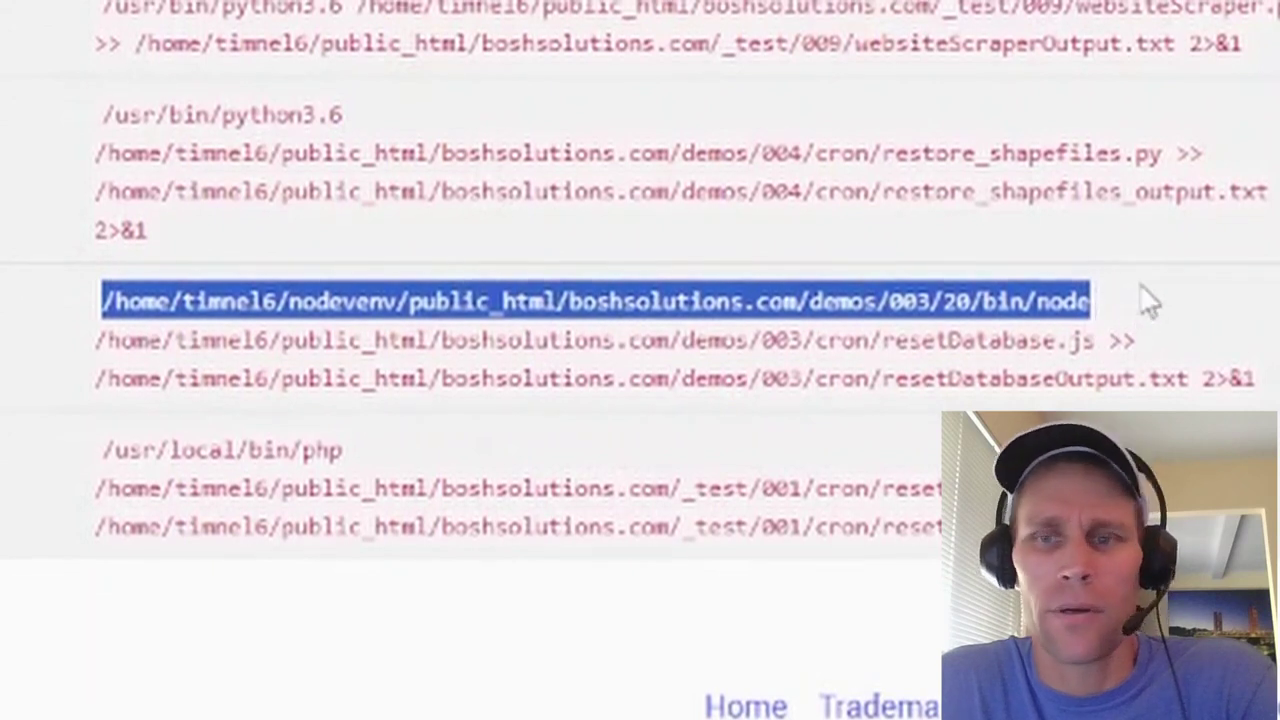
left_click(456, 290)
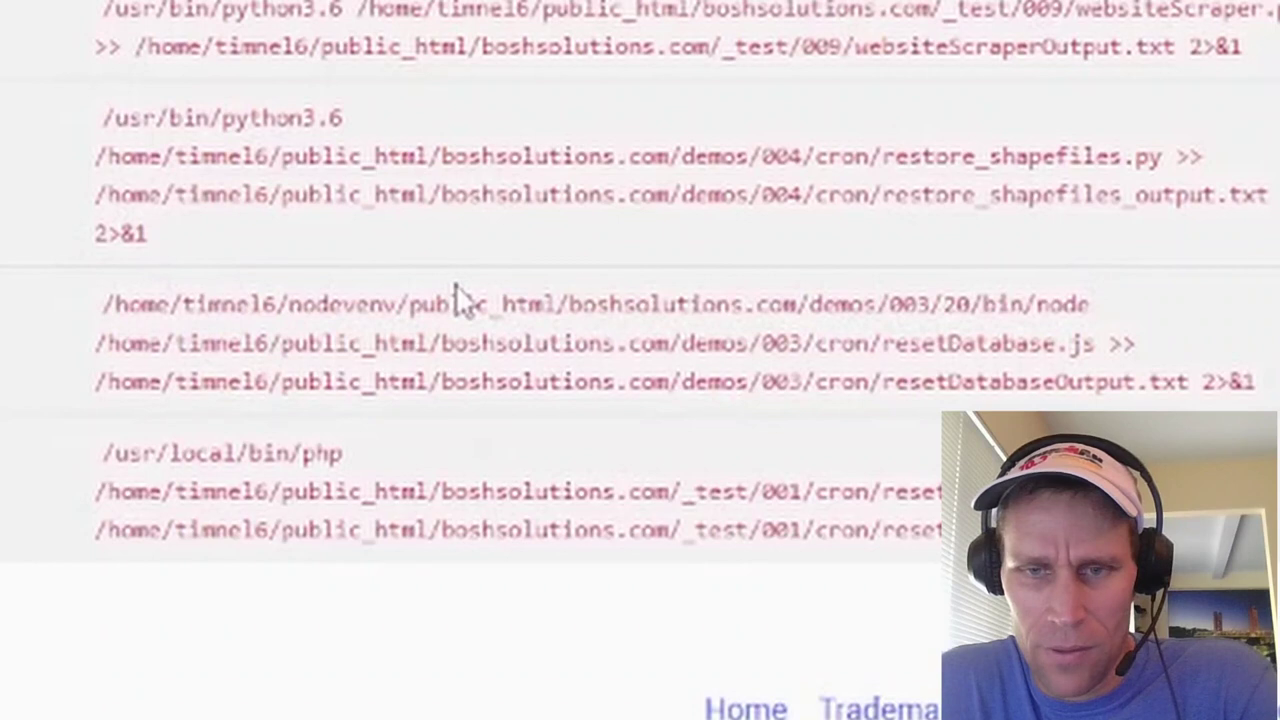
left_click_drag(754, 305, 622, 308)
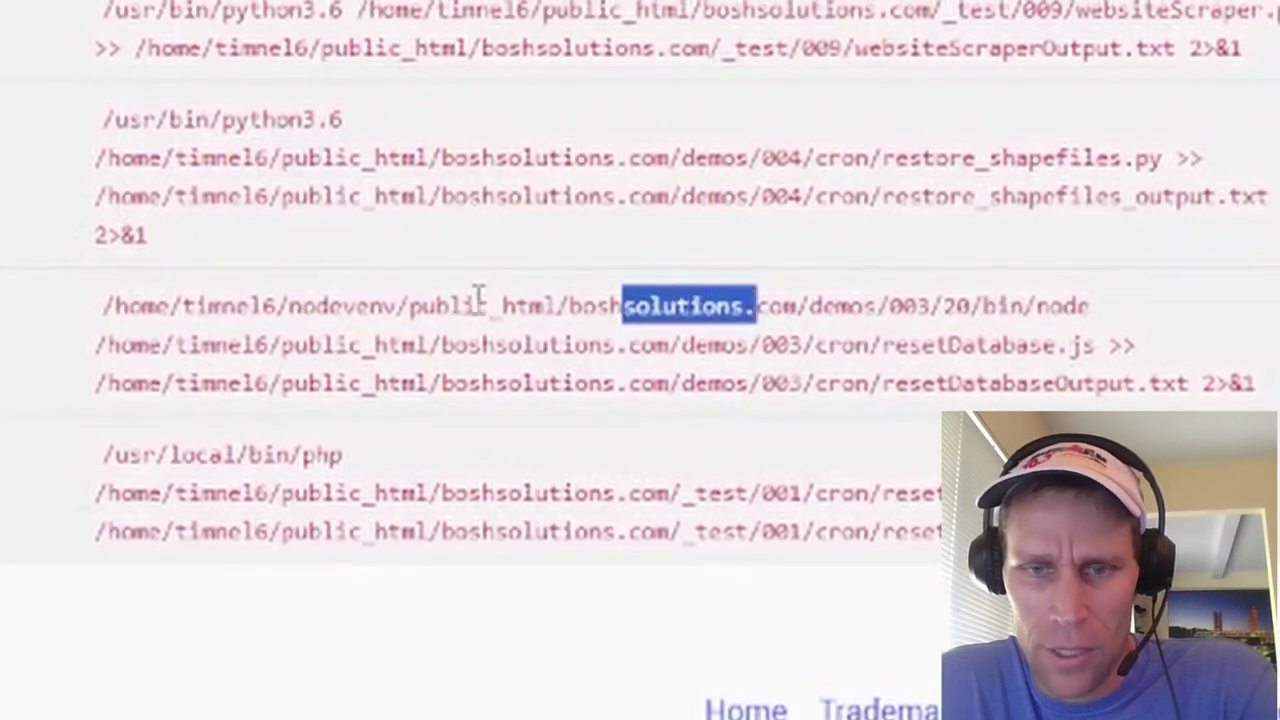
left_click_drag(276, 310, 396, 310)
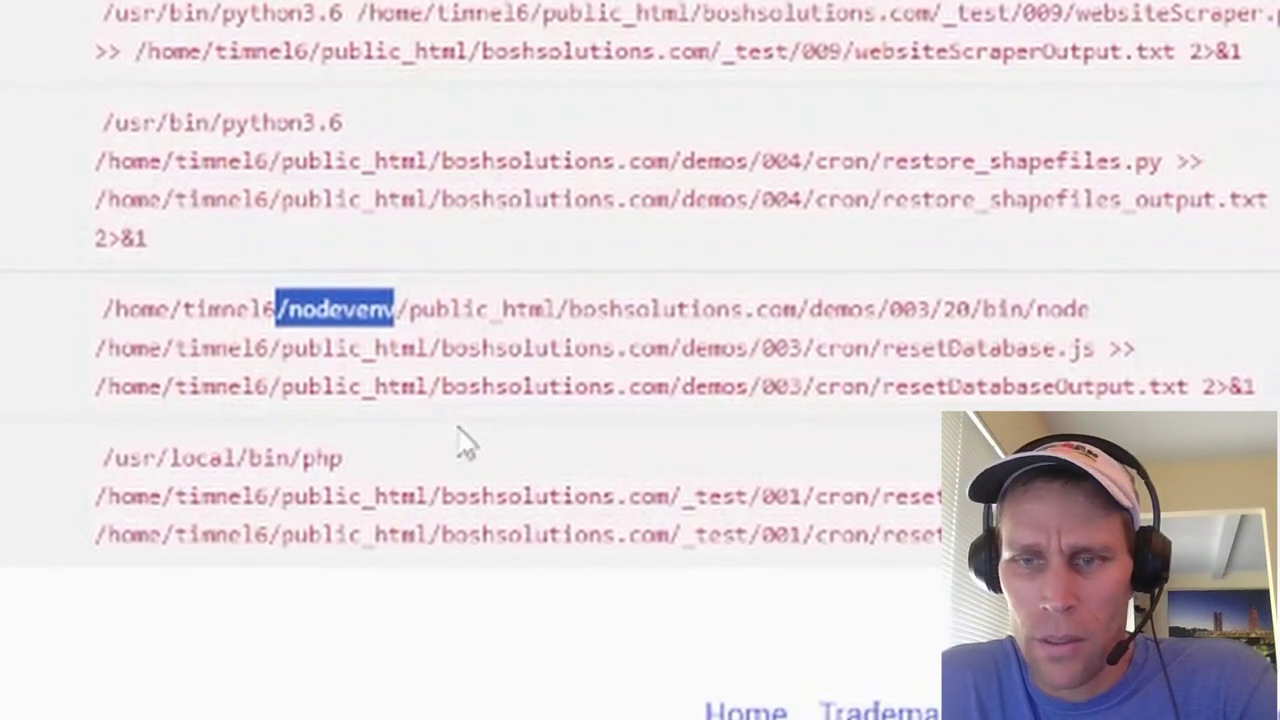
scroll(407, 365, "up", 15)
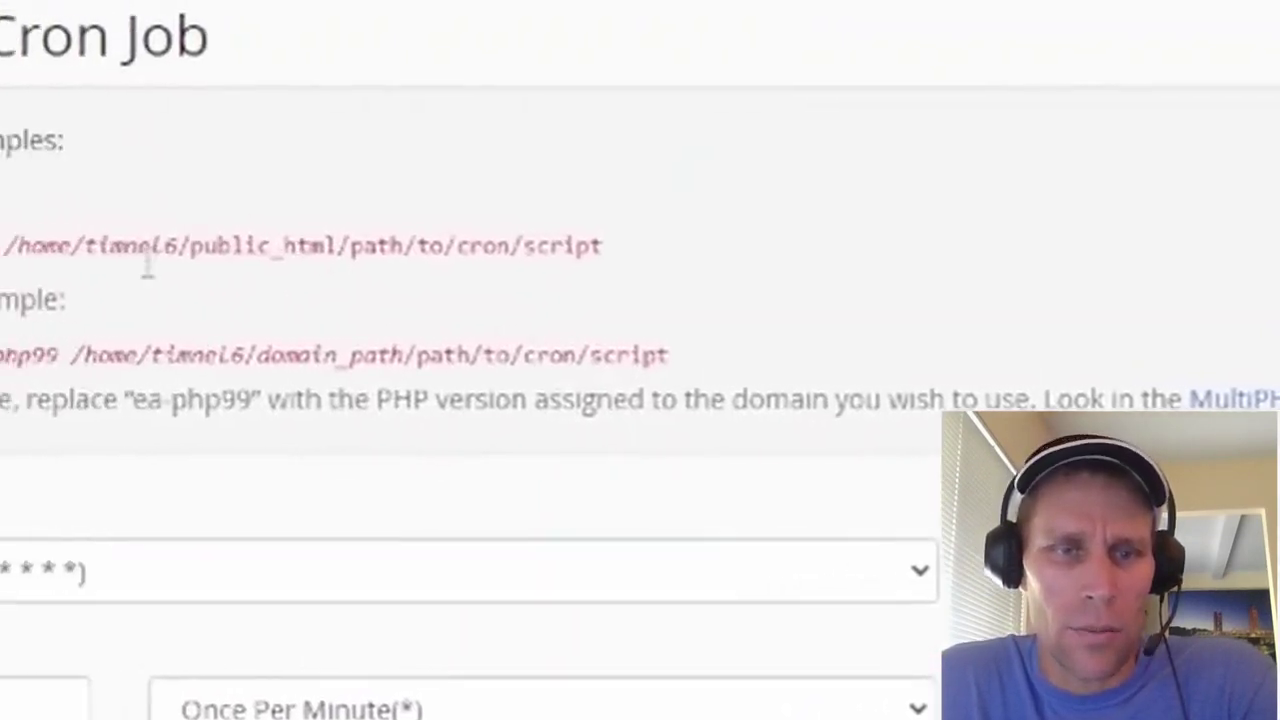
left_click_drag(305, 257, 909, 268)
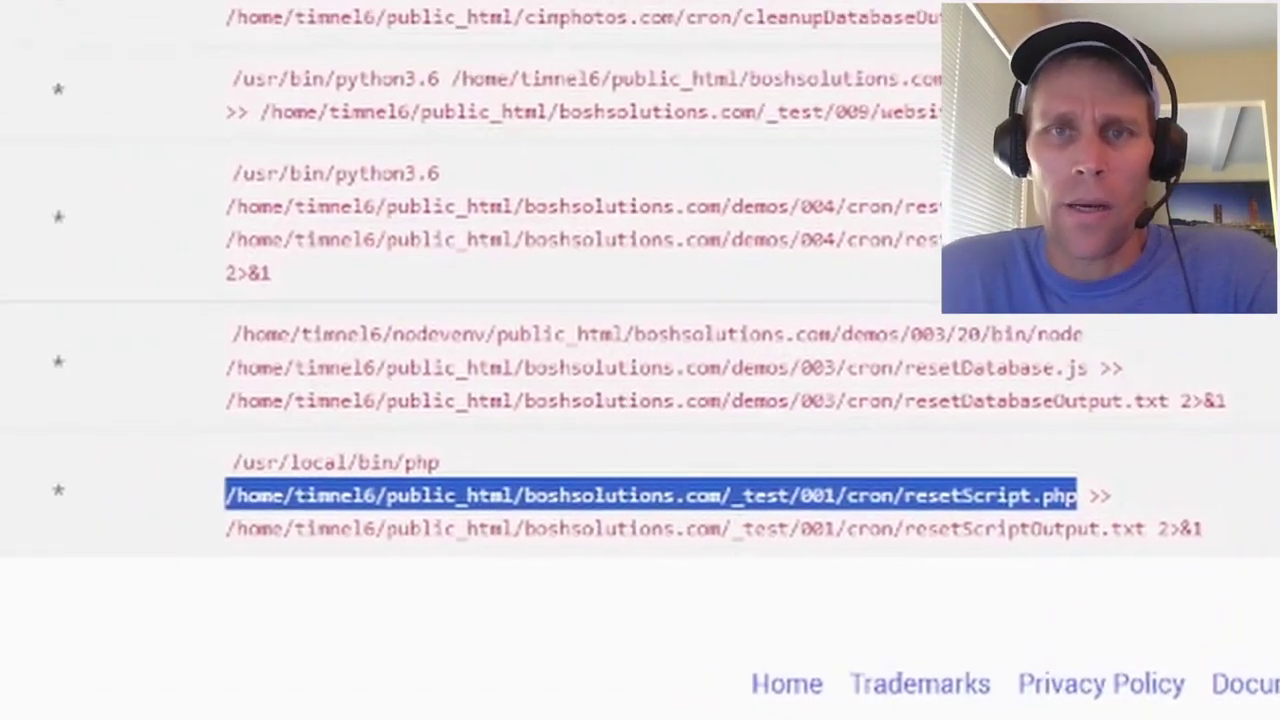
left_click(705, 42)
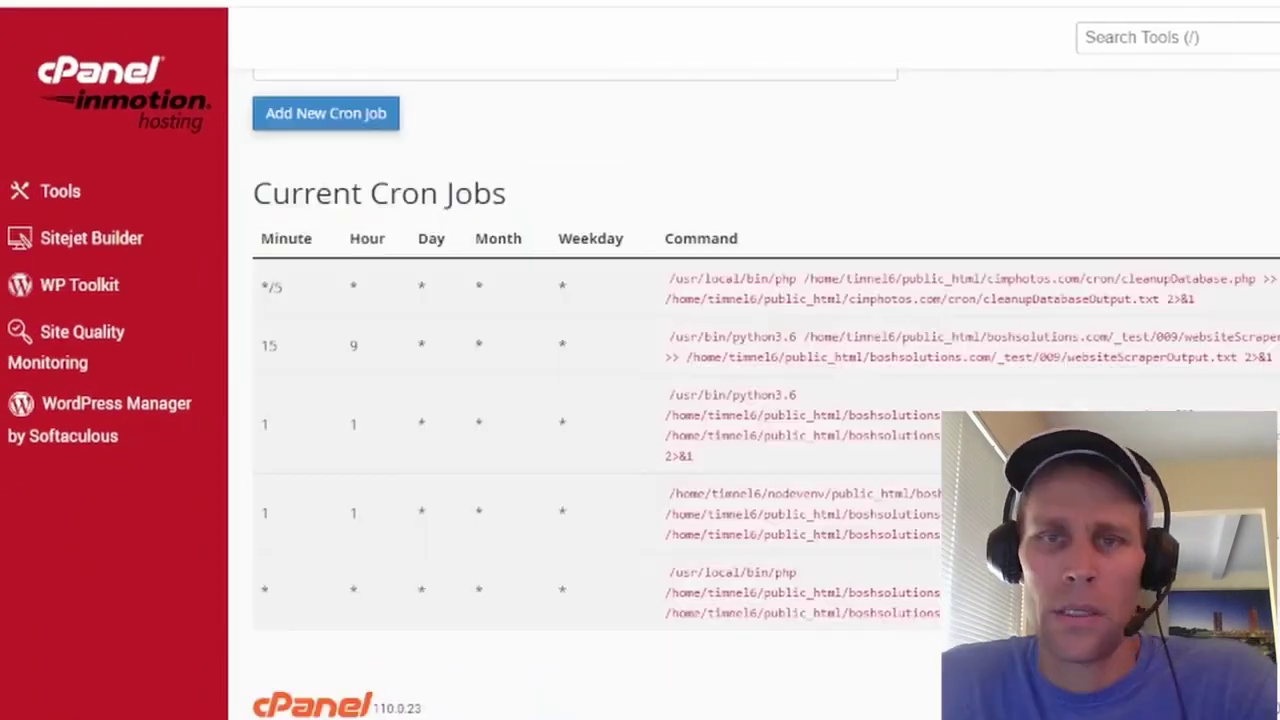
key("alt+Tab")
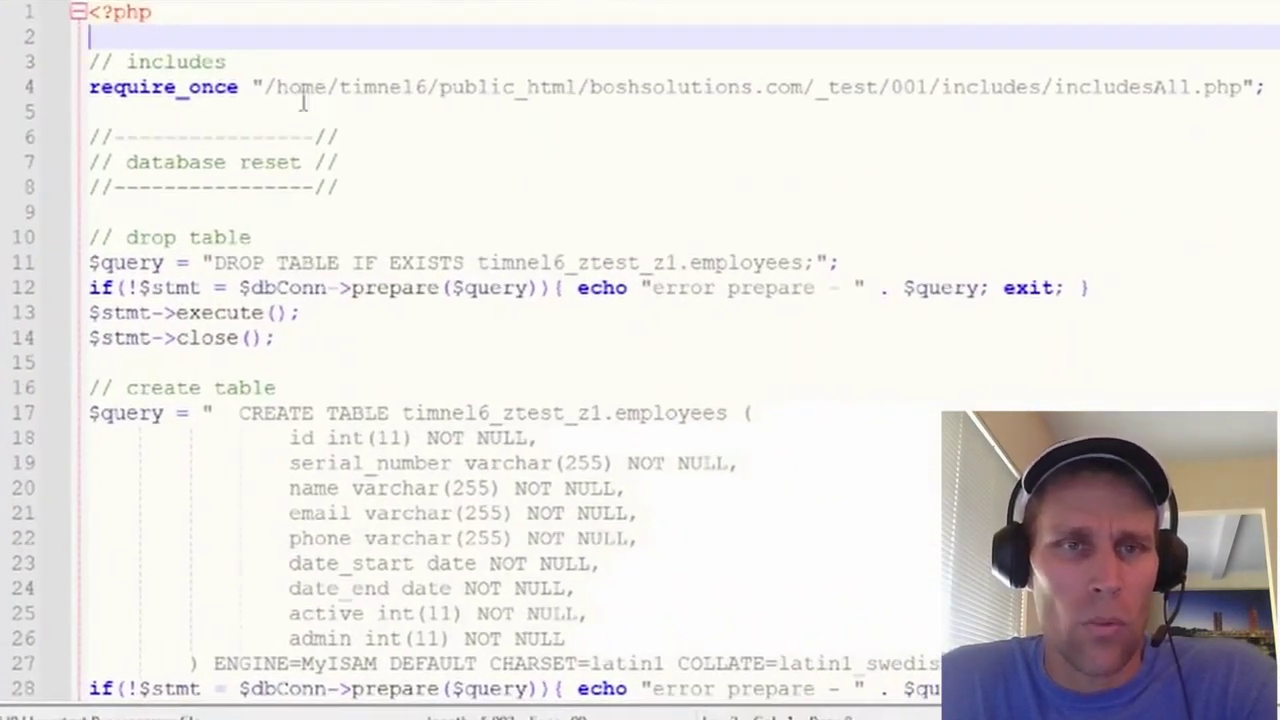
left_click_drag(257, 87, 806, 106)
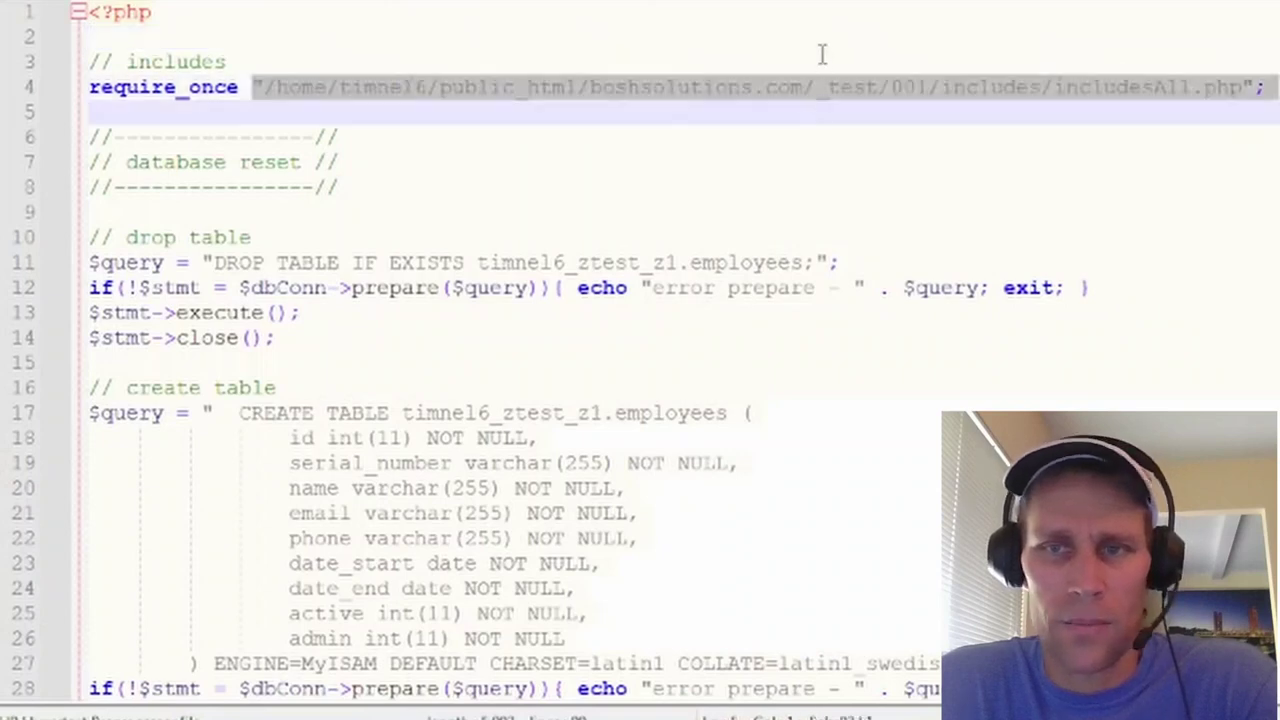
left_click(823, 55)
left_click(766, 88)
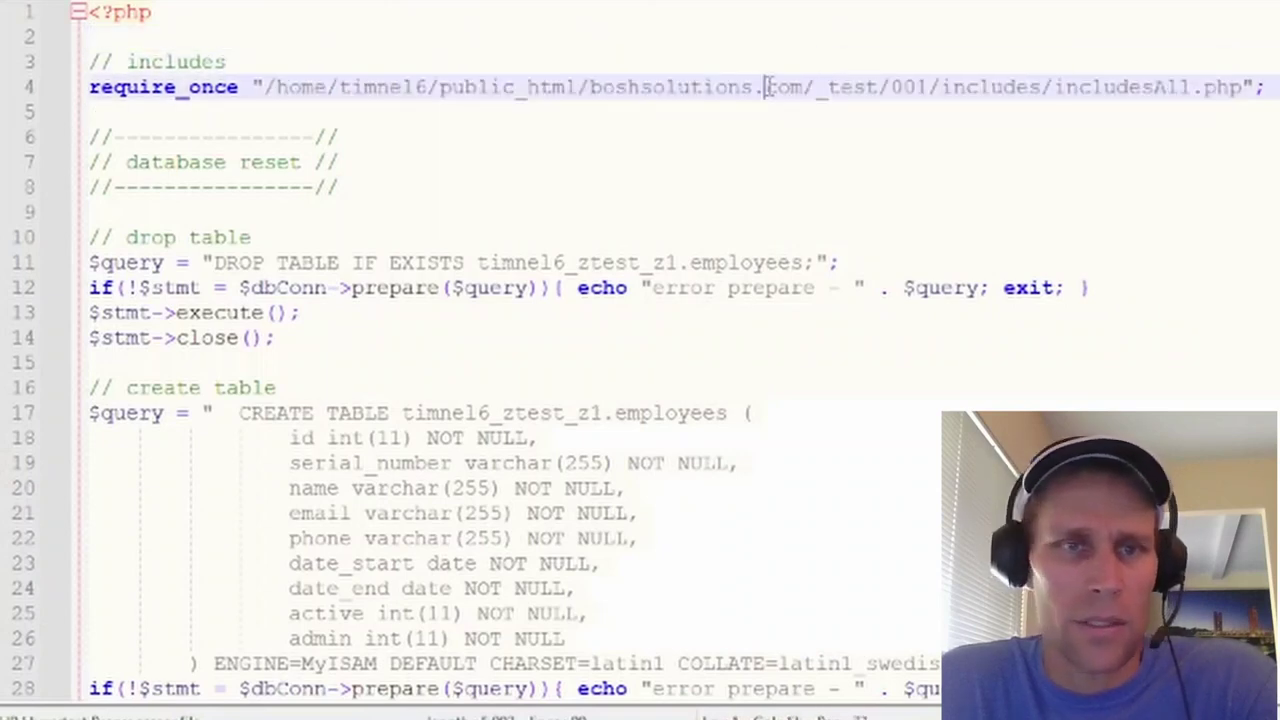
left_click_drag(338, 88, 656, 88)
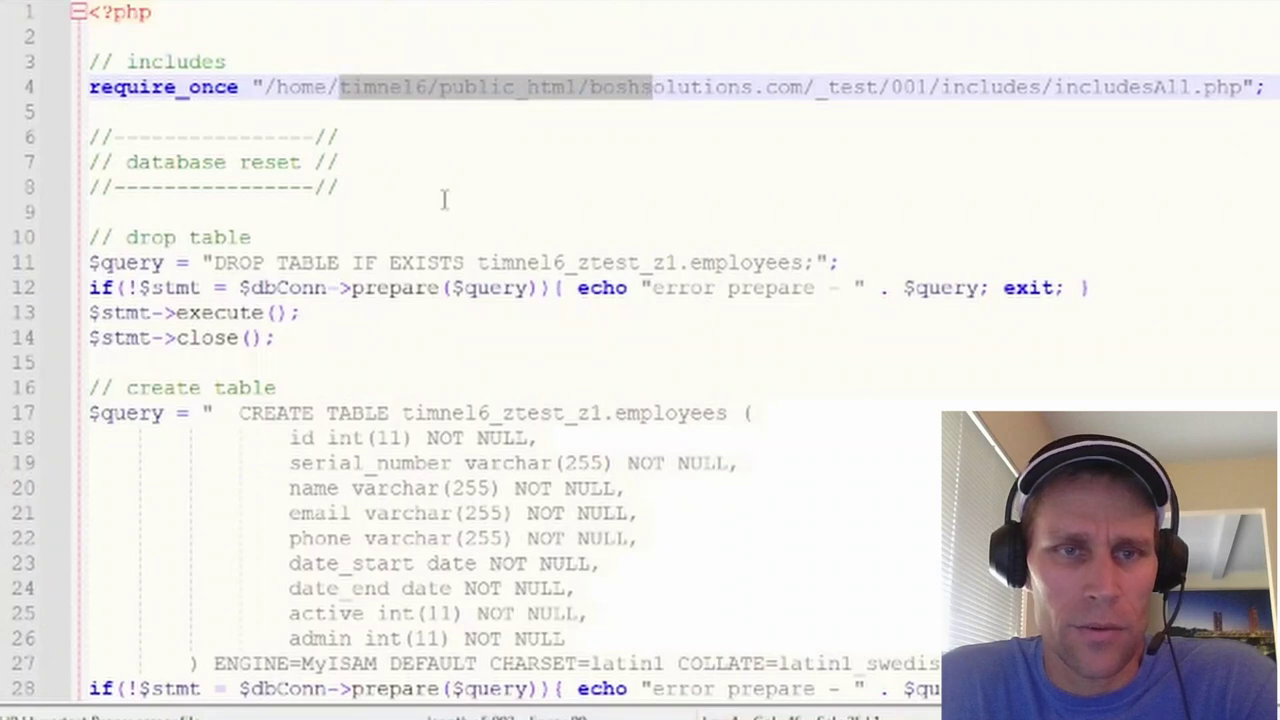
double_click(287, 288)
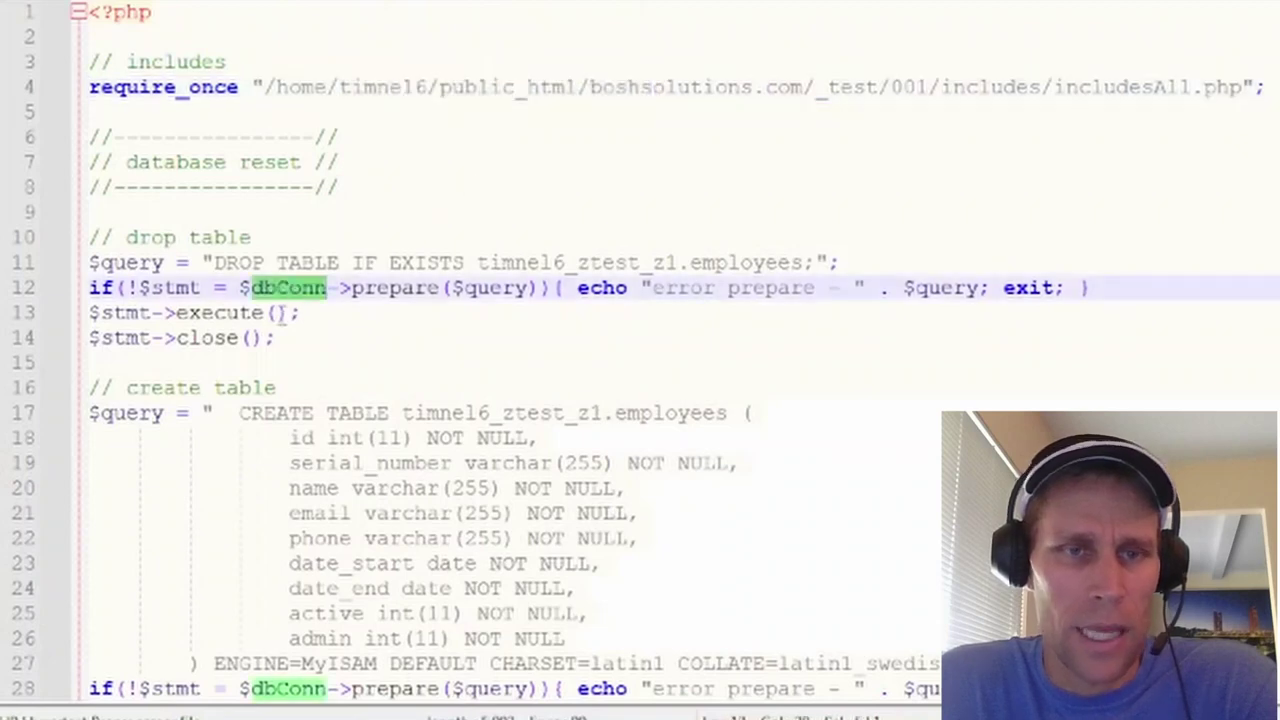
left_click_drag(300, 341, 90, 237)
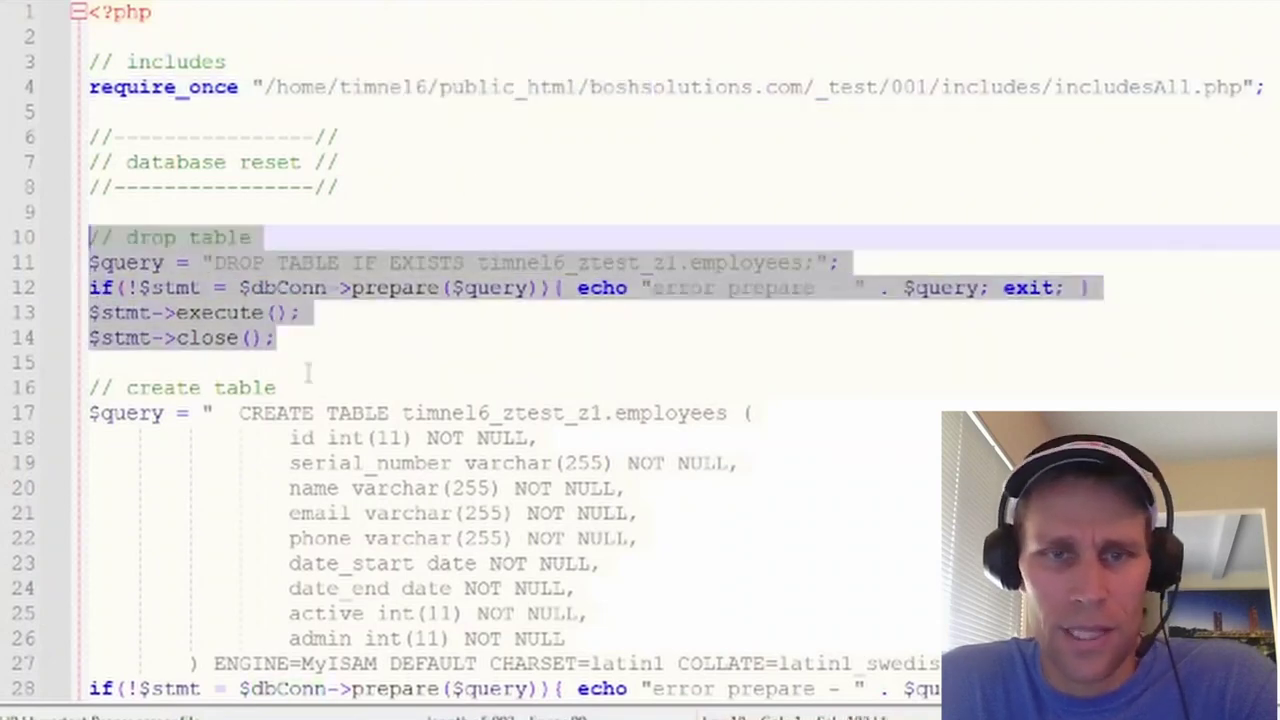
scroll(319, 370, "down", 3)
left_click_drag(326, 510, 5, 180)
scroll(306, 372, "down", 5)
left_click_drag(577, 538, 47, 187)
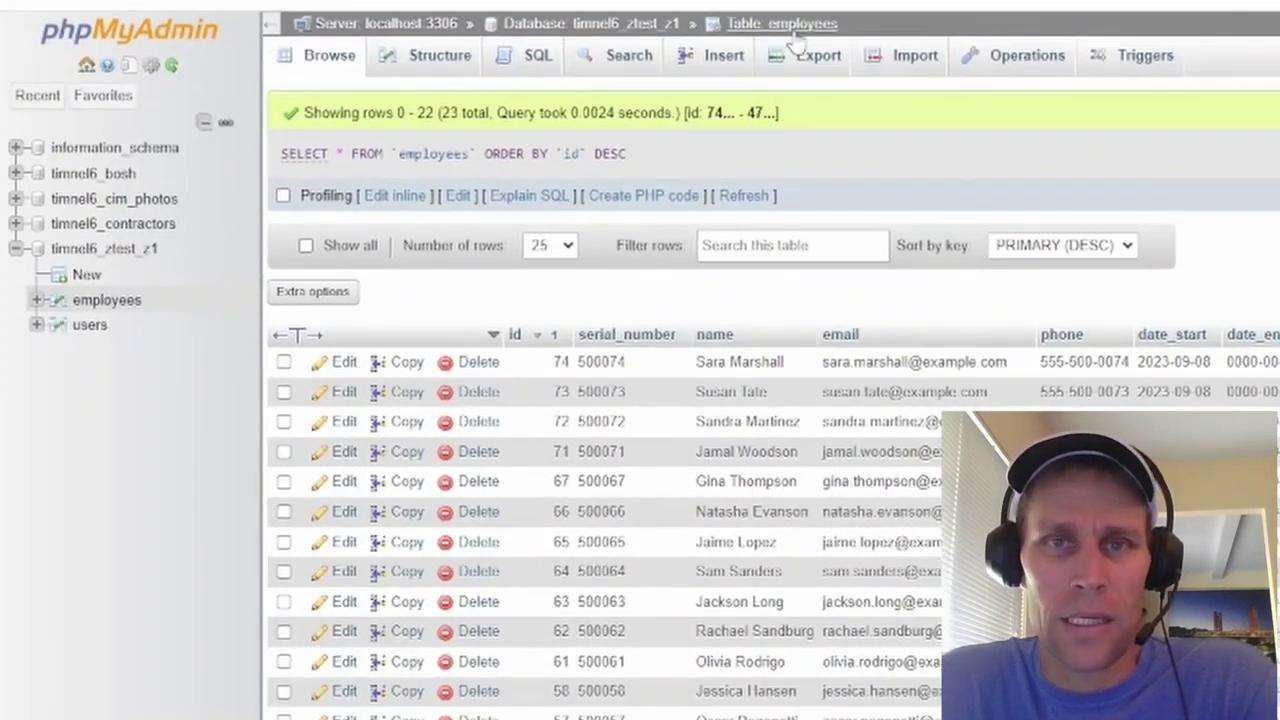
Step: Reload the employees table and review its 23 rows, ids 74 down to 47
left_click(795, 30)
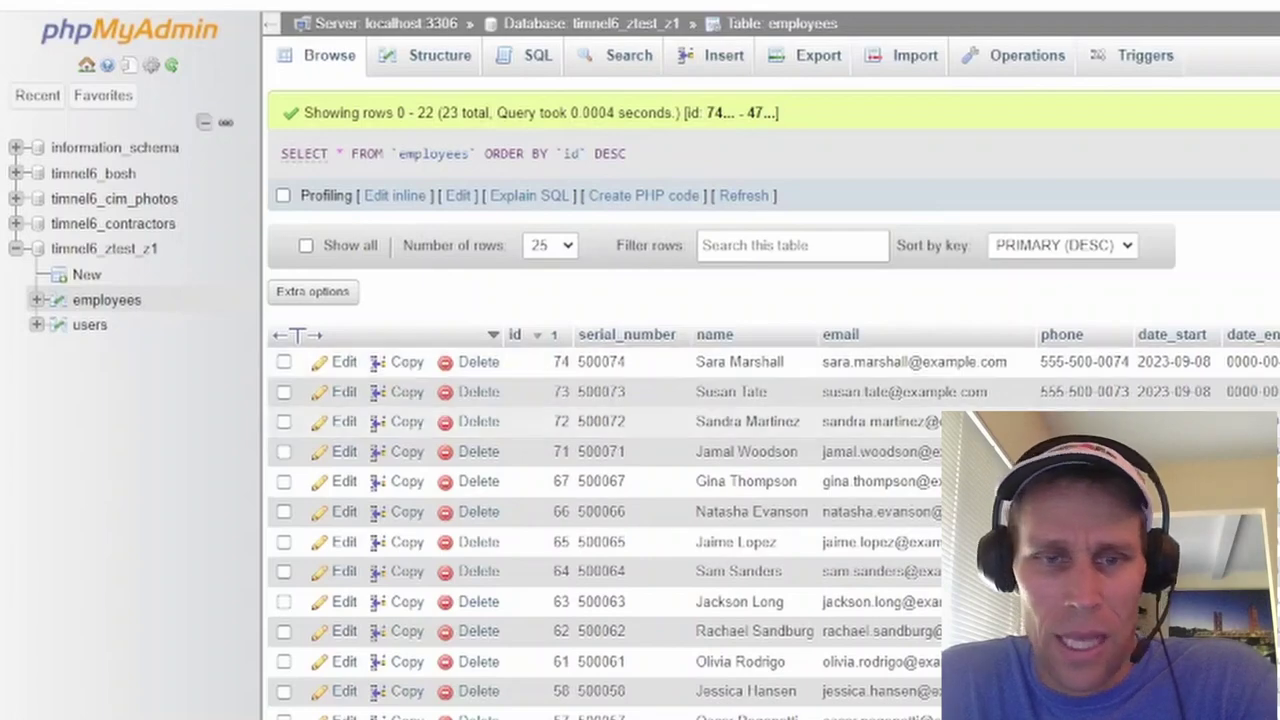
scroll(723, 545, "down", 5)
scroll(723, 545, "up", 5)
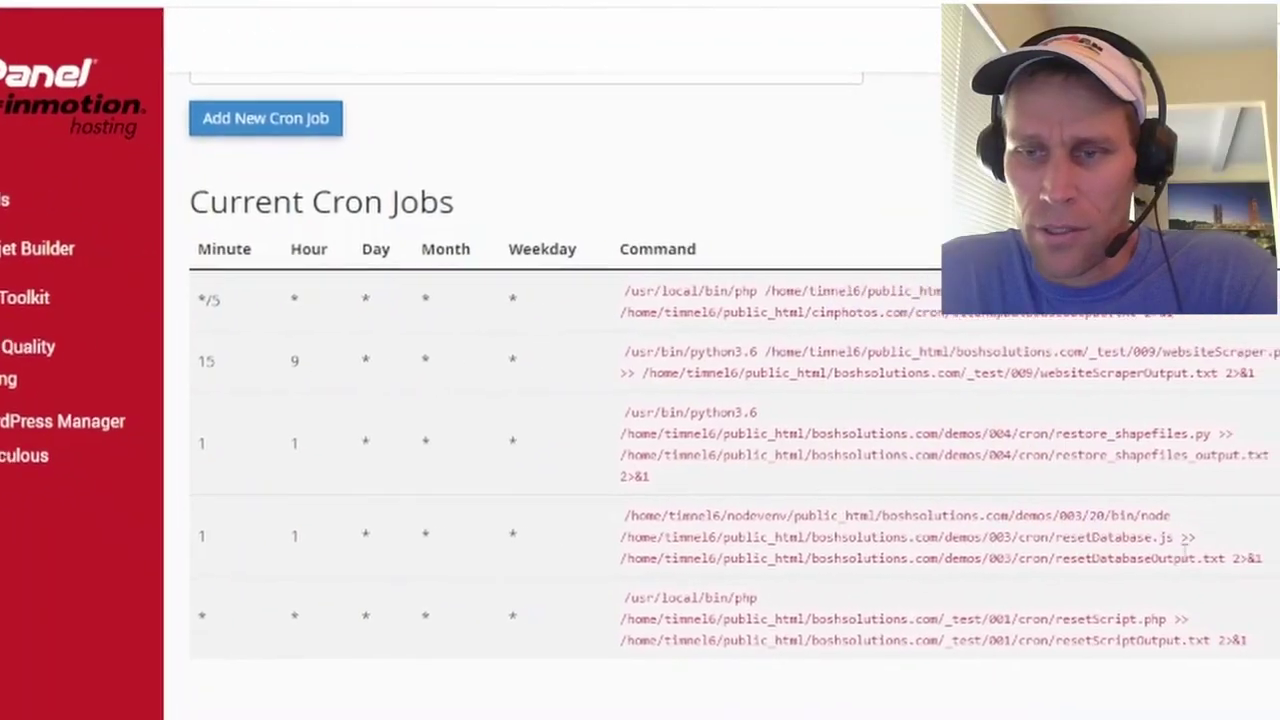
Step: Delete the last cron job, which runs resetScript.php, and confirm the deletion
left_click_drag(1062, 614, 446, 586)
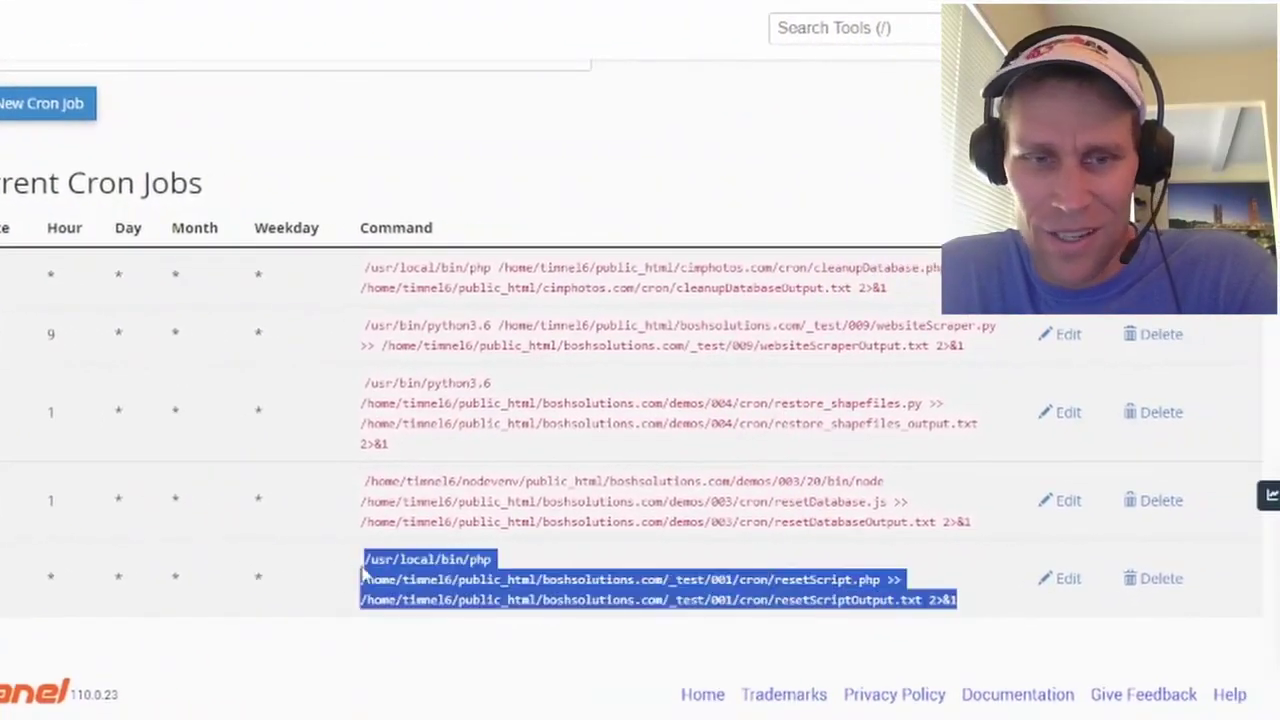
left_click(1158, 588)
left_click(15, 669)
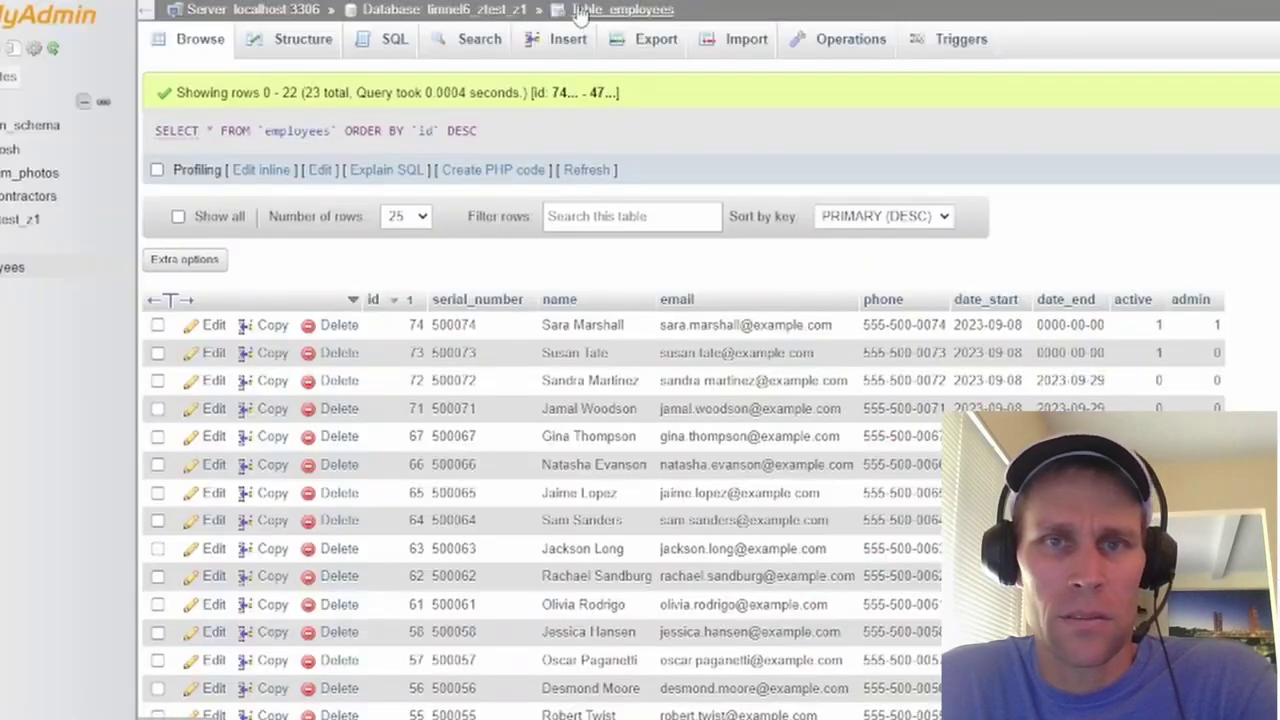
Step: Delete employee records 74 to 71 from the employees table, leaving 19 rows
left_click(580, 10)
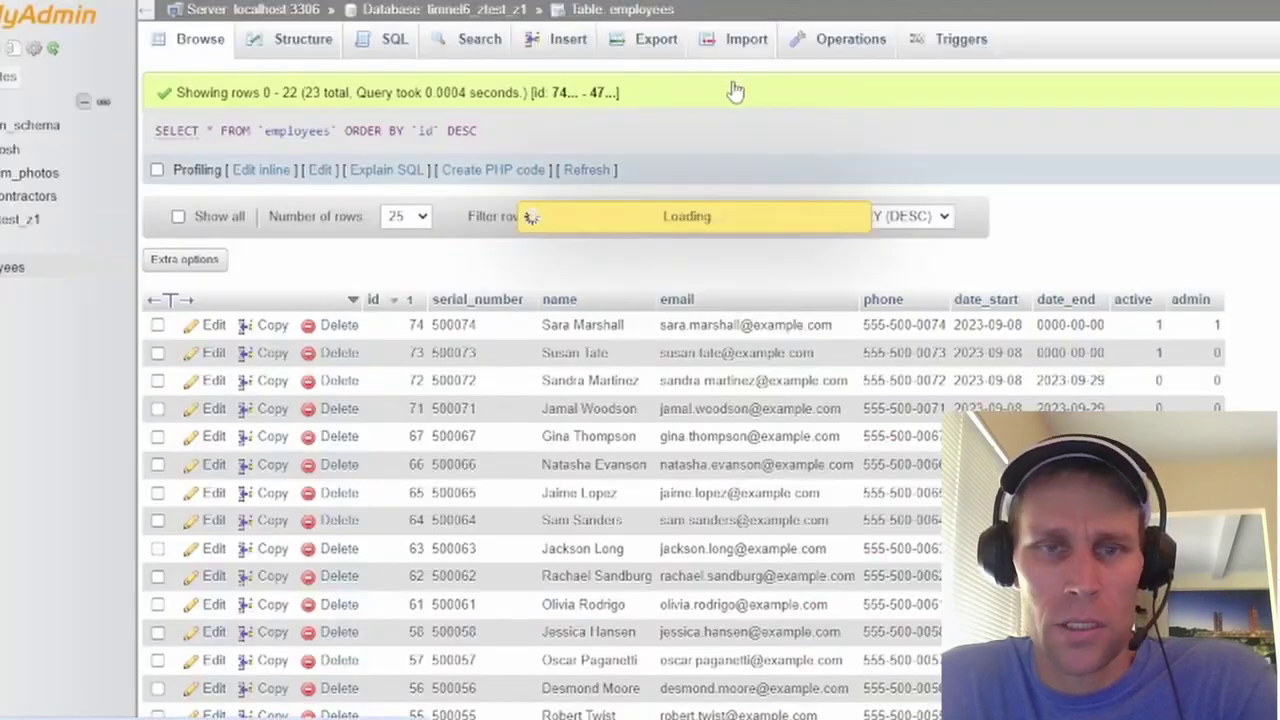
left_click(158, 352)
left_click(158, 380)
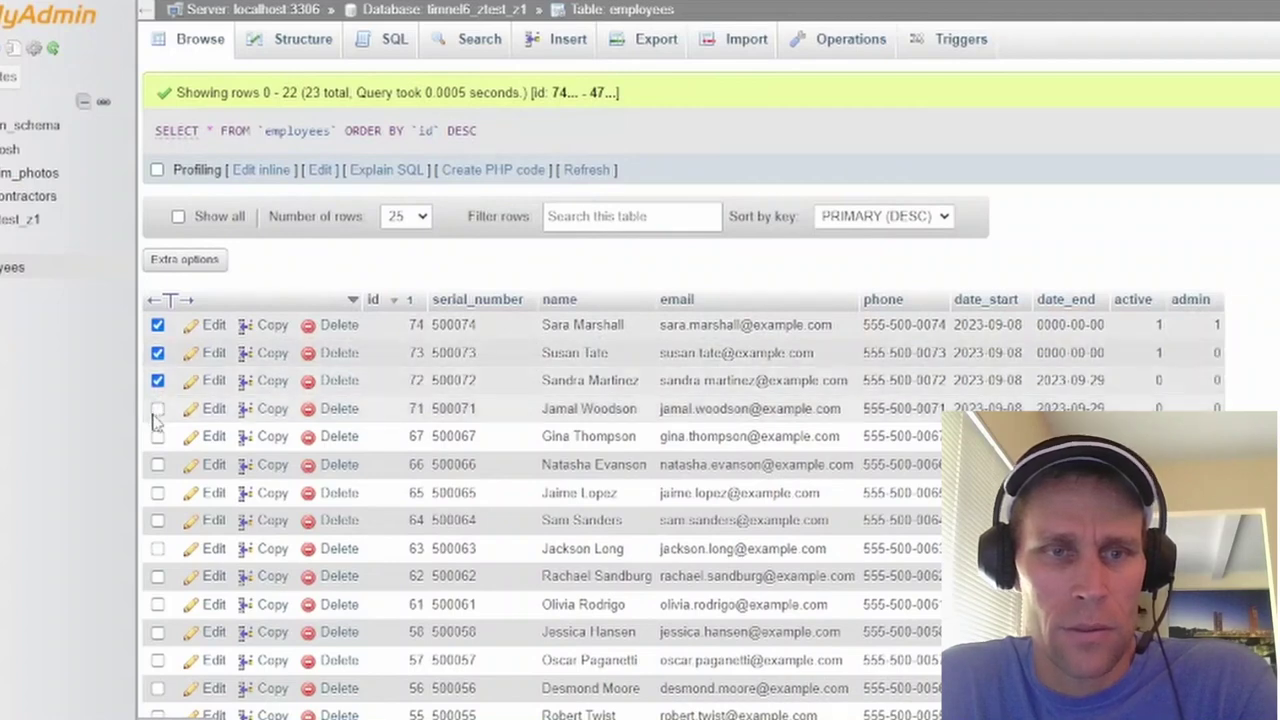
scroll(415, 404, "down", 5)
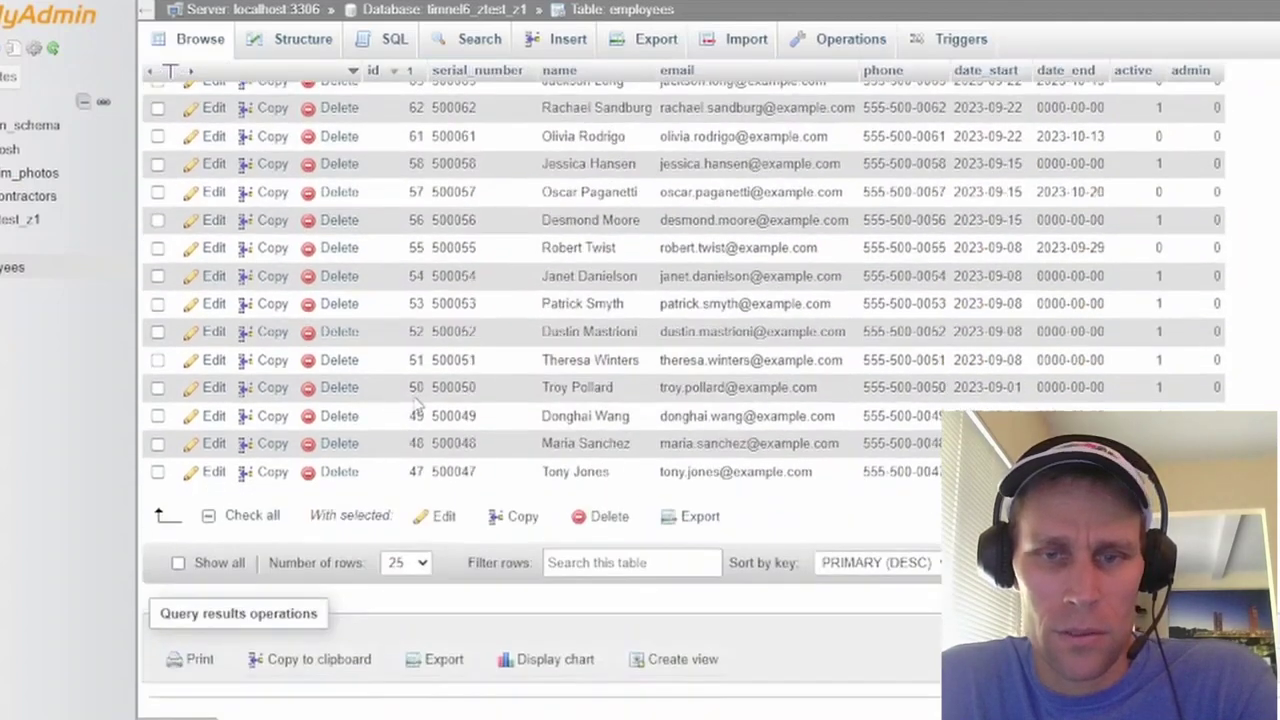
left_click(610, 517)
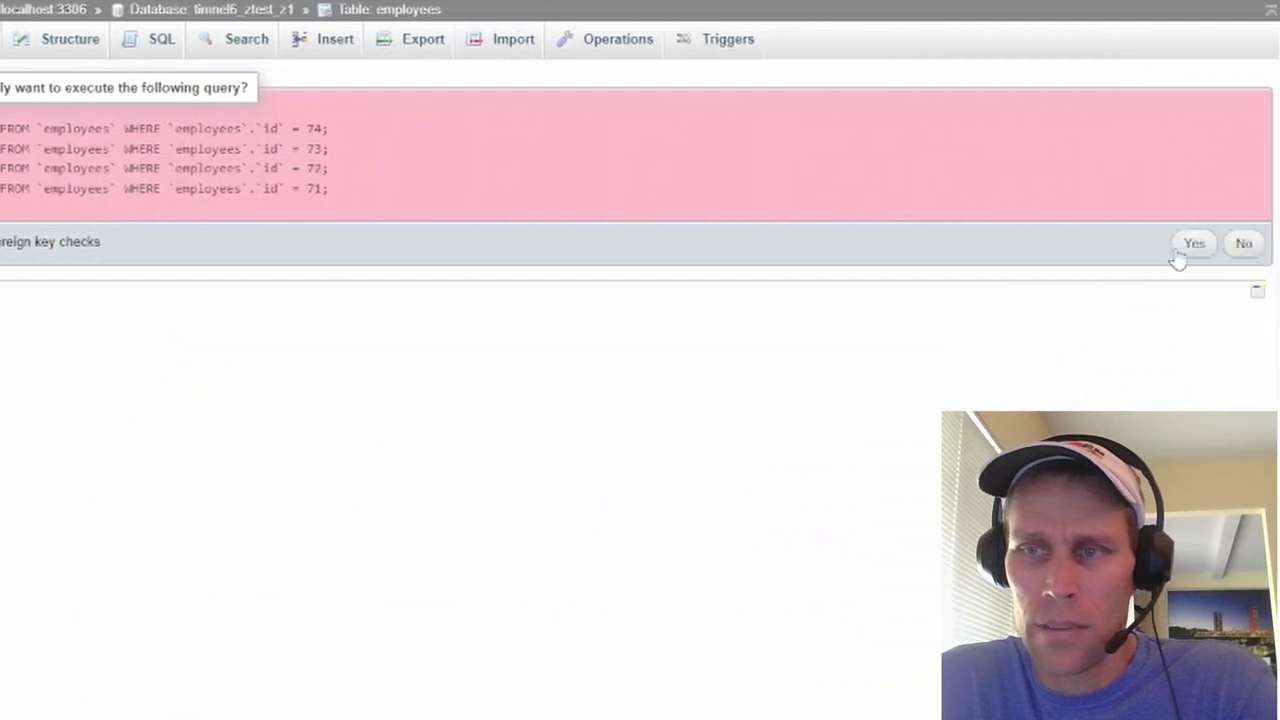
left_click(1188, 245)
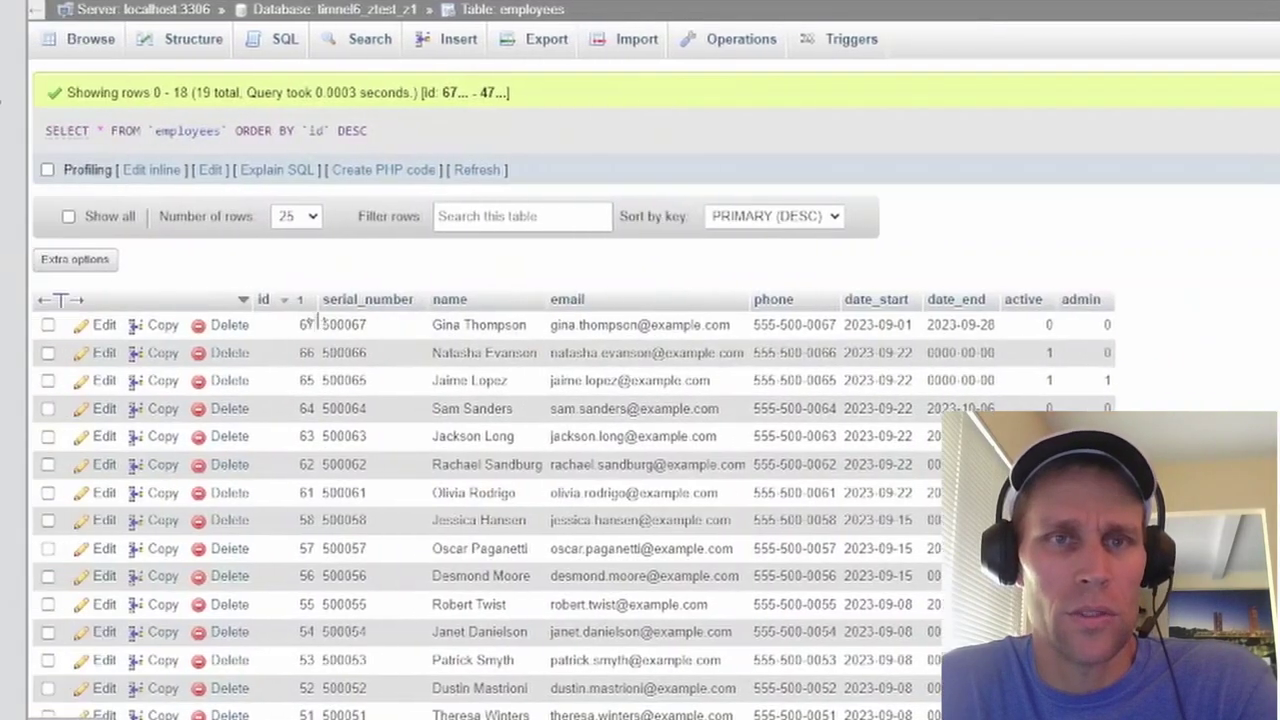
Step: Return to browsing the employees table and re-sort it by id descending
left_click(498, 42)
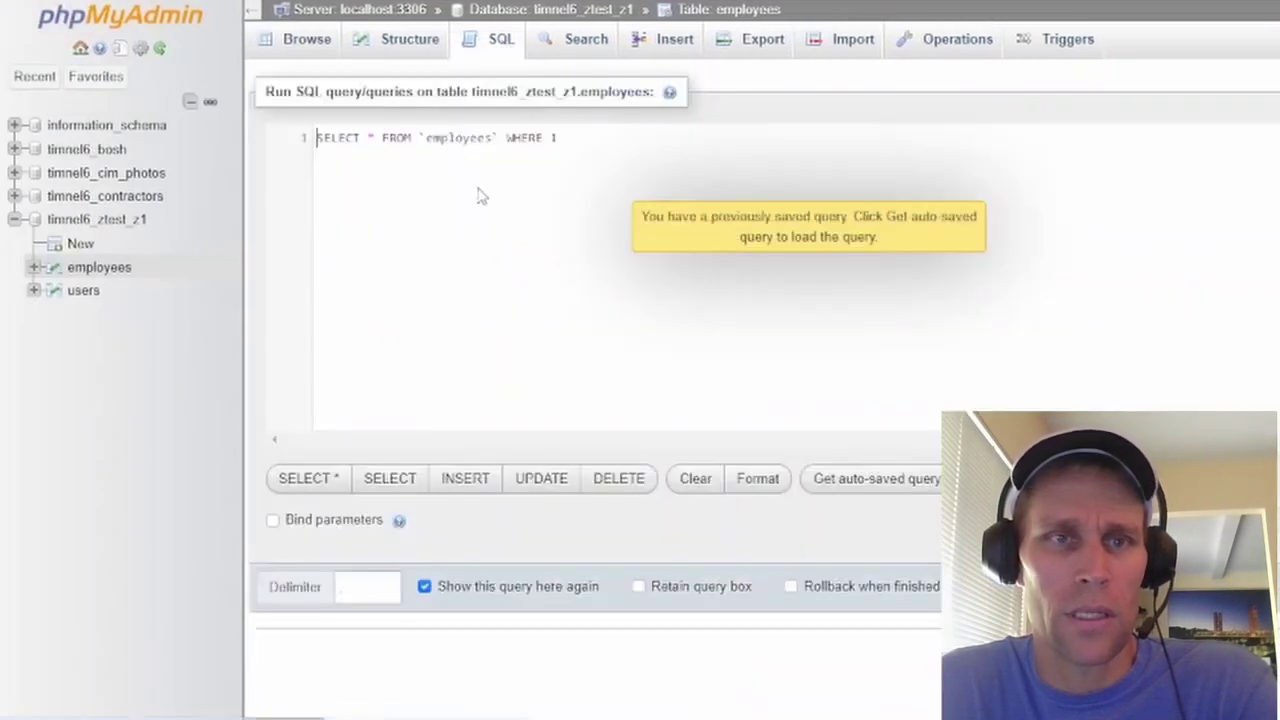
left_click(314, 51)
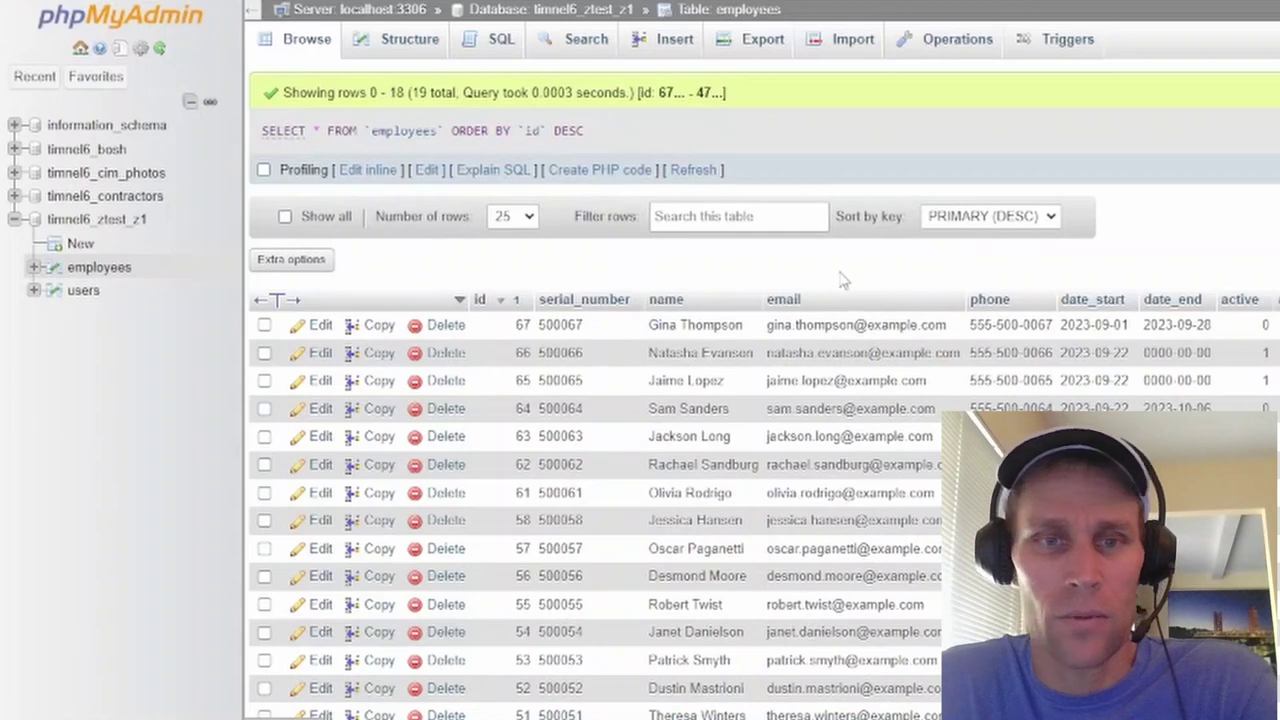
left_click(479, 299)
left_click(479, 299)
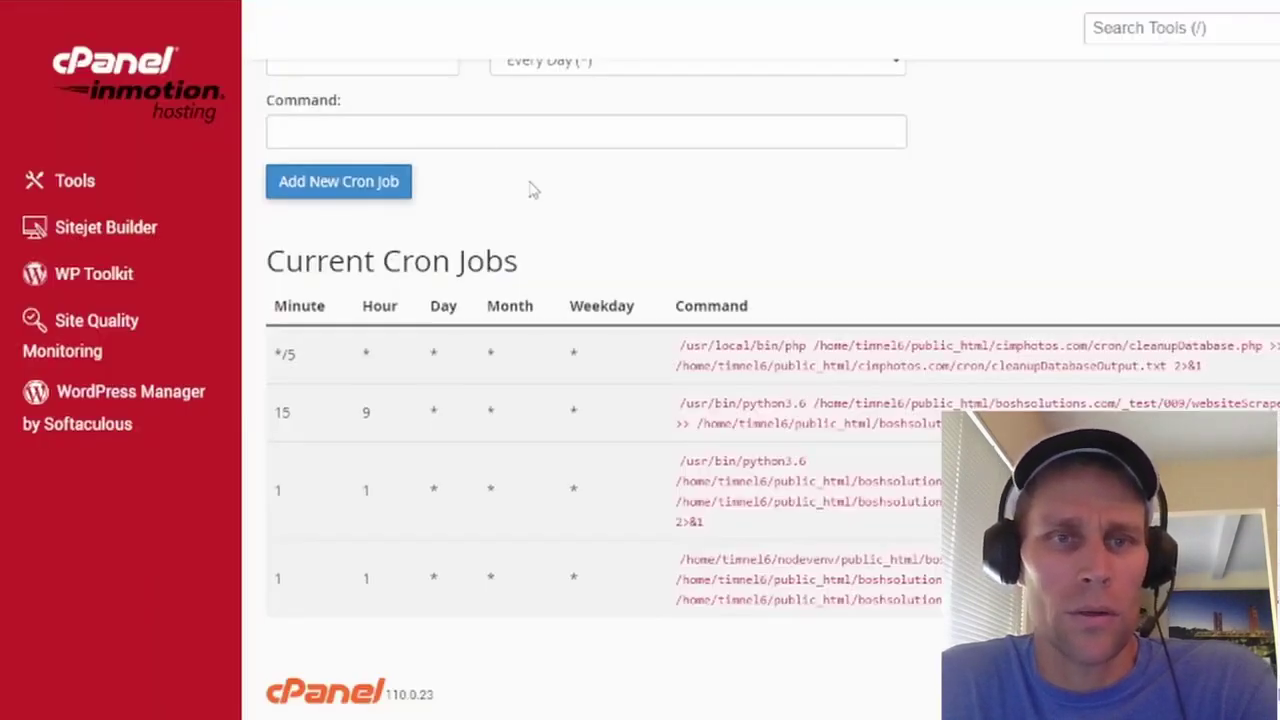
scroll(525, 190, "up", 4)
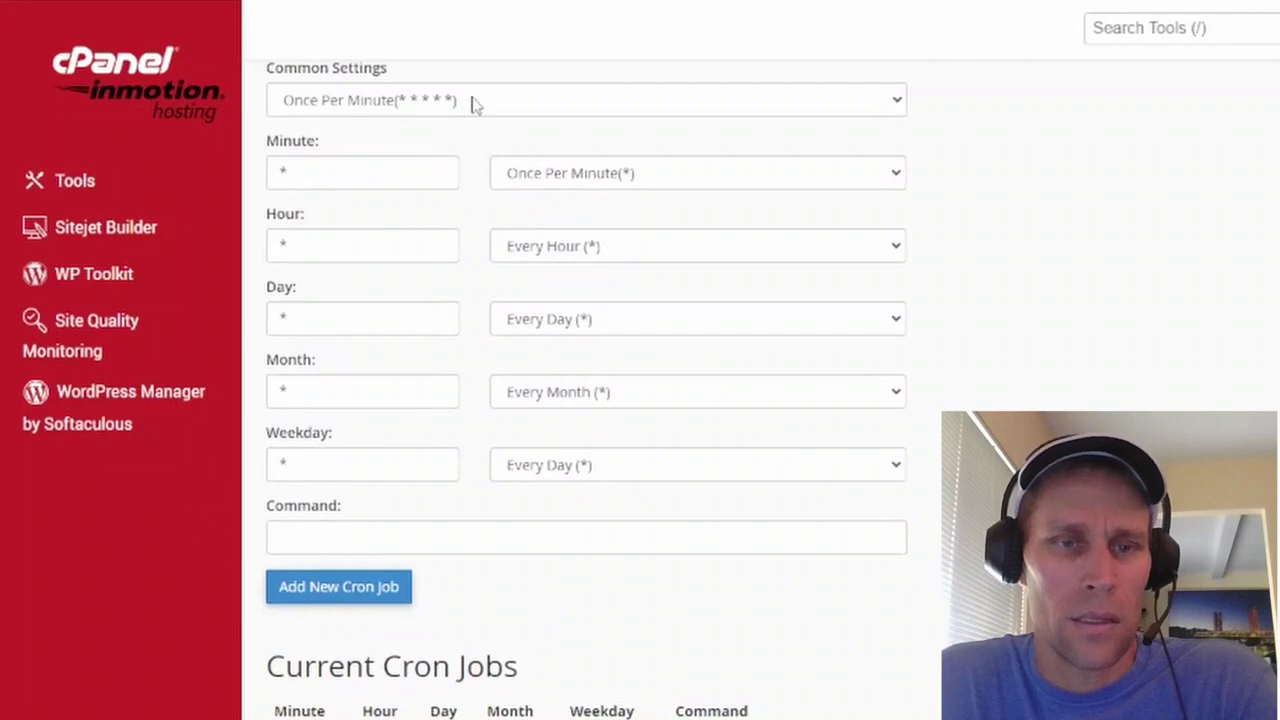
Step: Choose Once Per Minute for a new cron job and paste the resetScript command
left_click(477, 102)
left_click(406, 531)
key("ctrl+v")
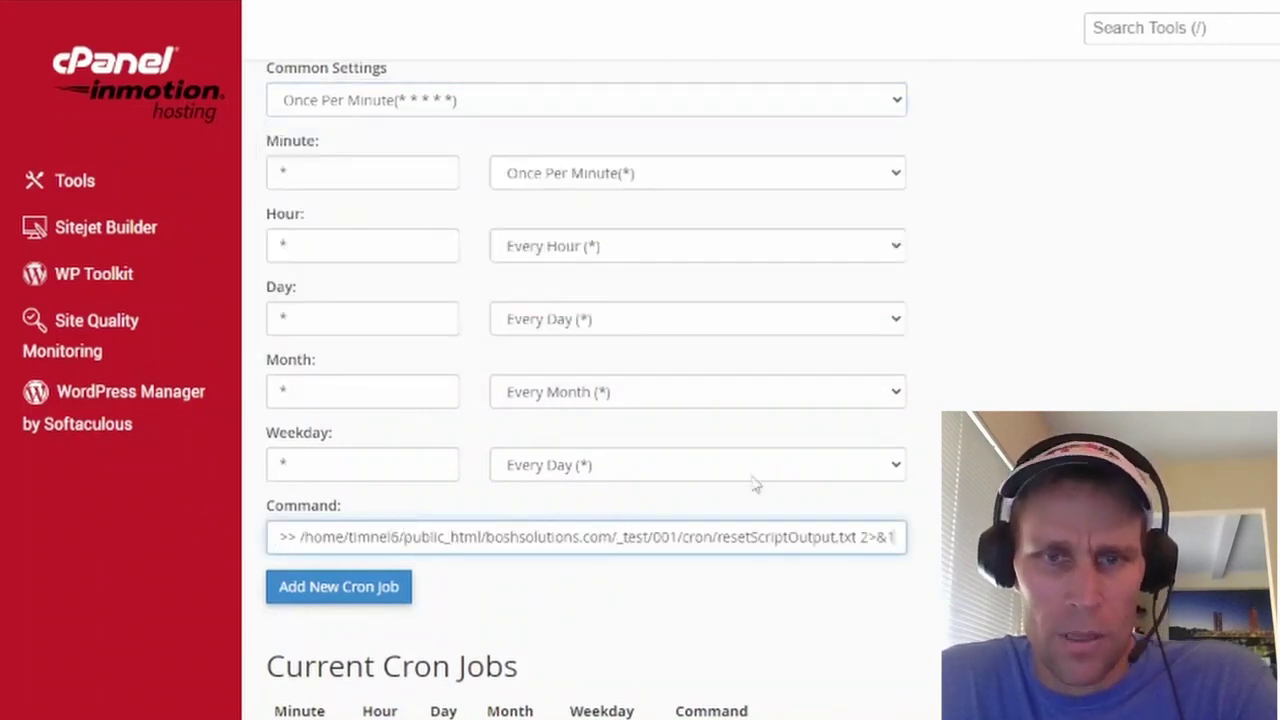
Step: Add the resetScript cron job and highlight its output file path and 2>&1 redirection
left_click(383, 594)
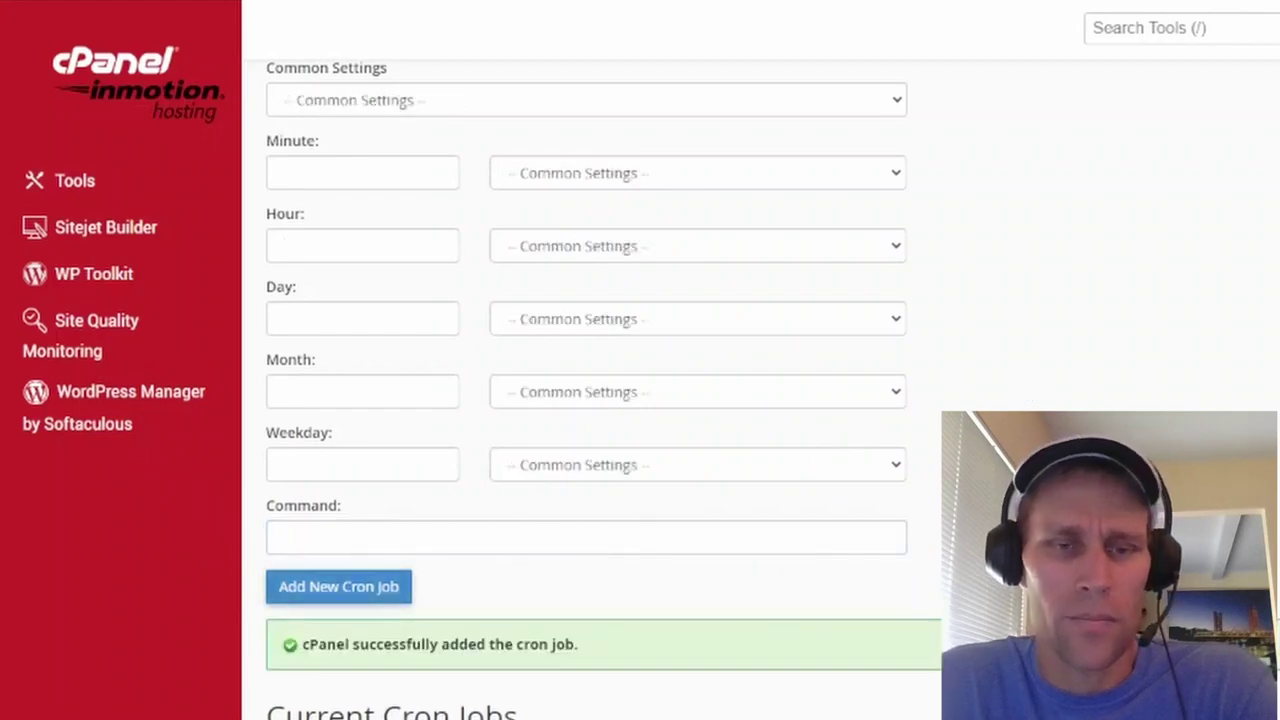
scroll(770, 390, "down", 5)
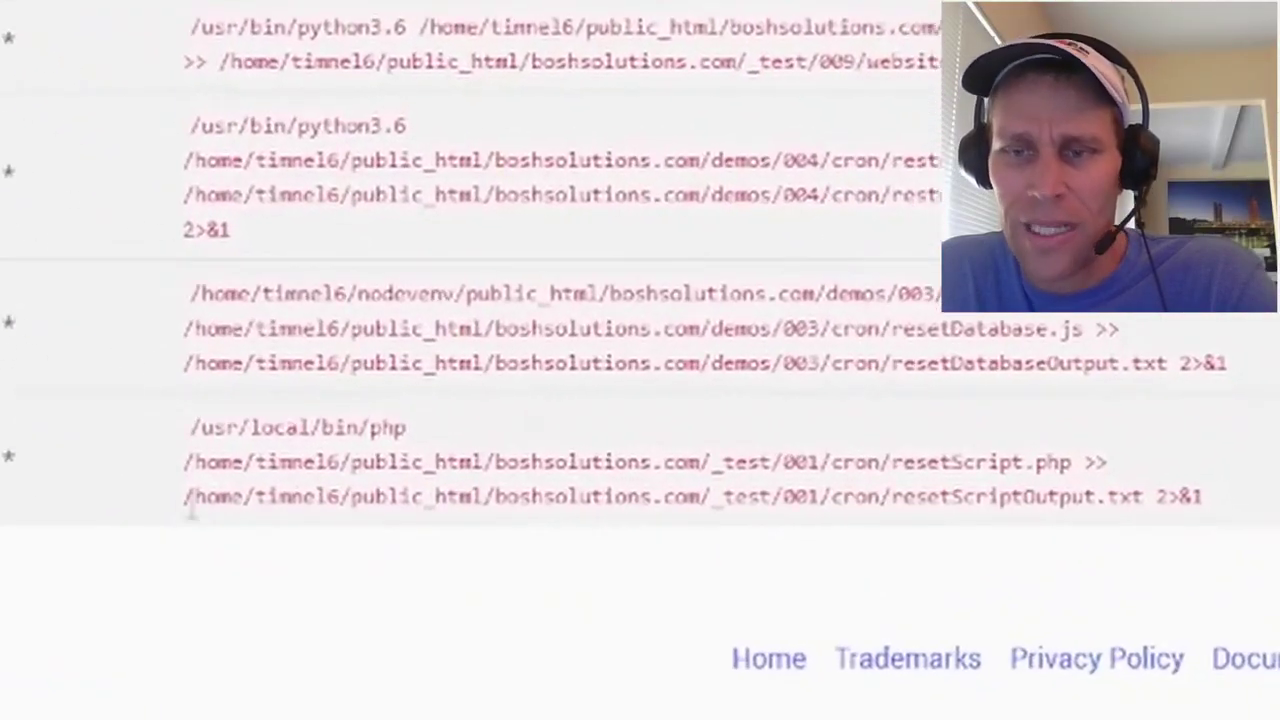
left_click_drag(188, 506, 1155, 510)
left_click(1100, 568)
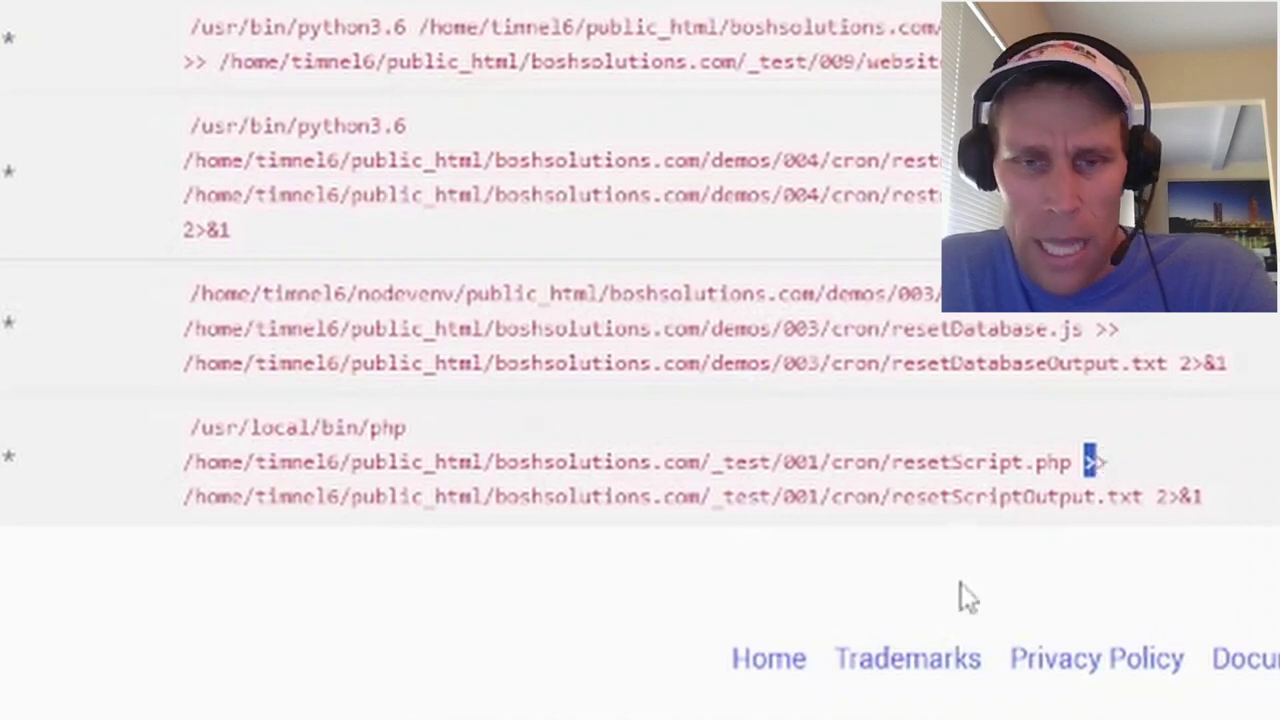
left_click(362, 506)
left_click_drag(188, 496, 1145, 530)
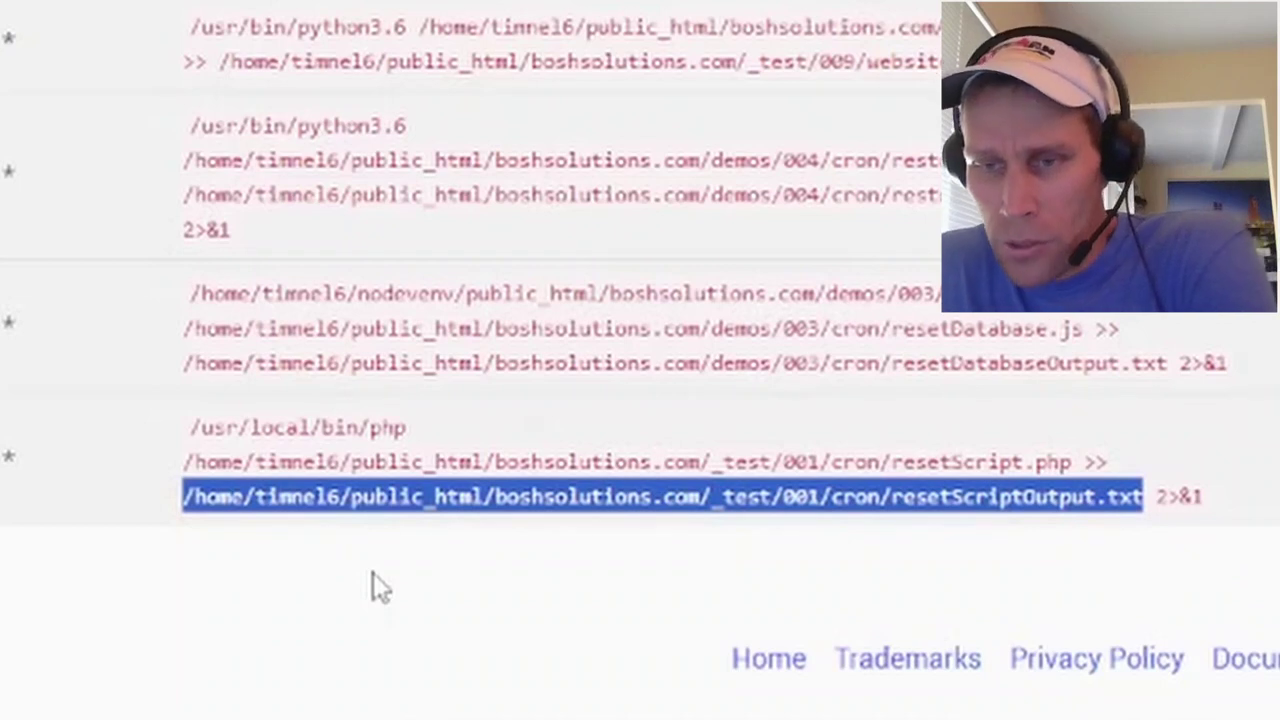
left_click_drag(1160, 497, 1208, 500)
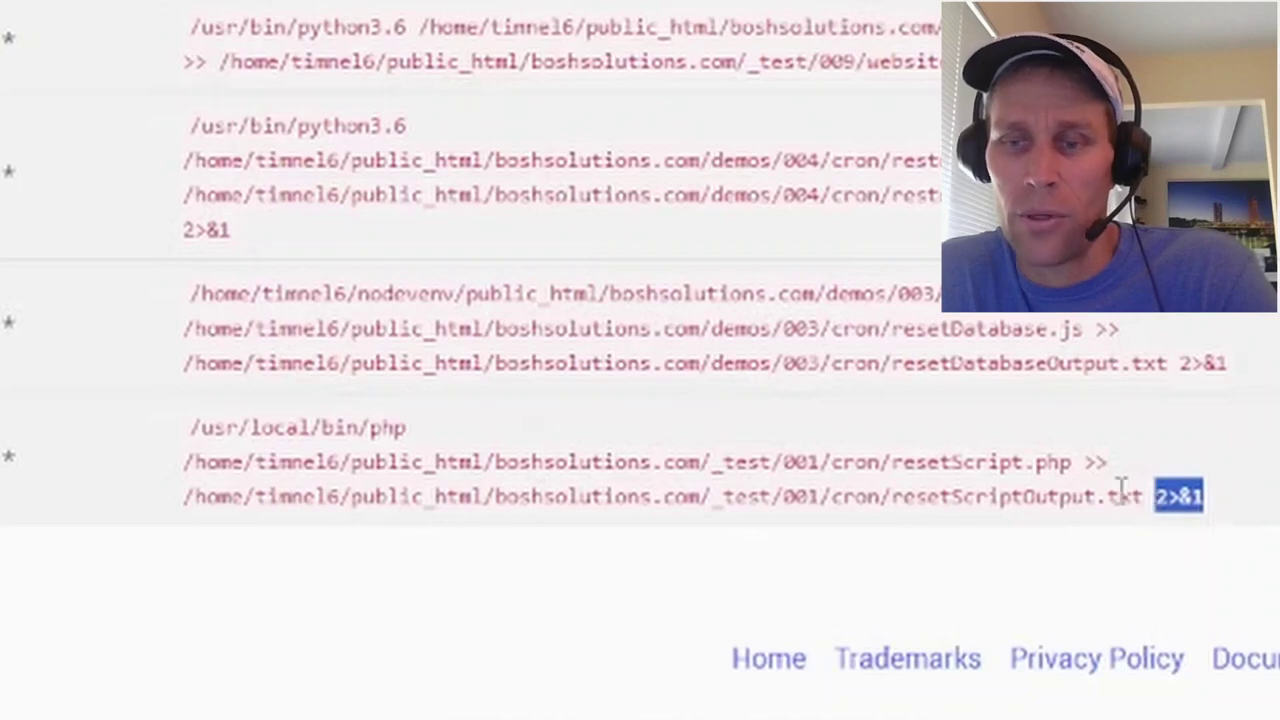
left_click_drag(1108, 497, 903, 497)
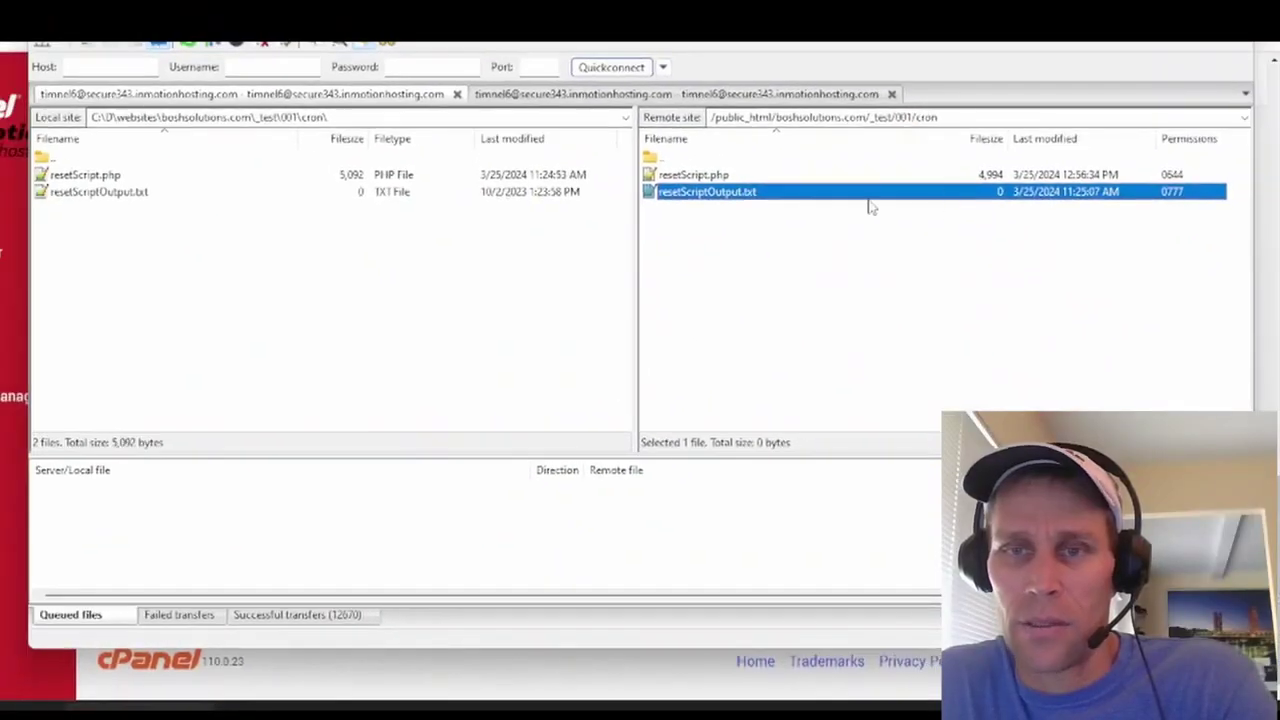
Step: Refresh FileZilla's remote cron folder listing to recheck resetScriptOutput.txt
left_click(757, 251)
right_click(757, 251)
left_click(805, 385)
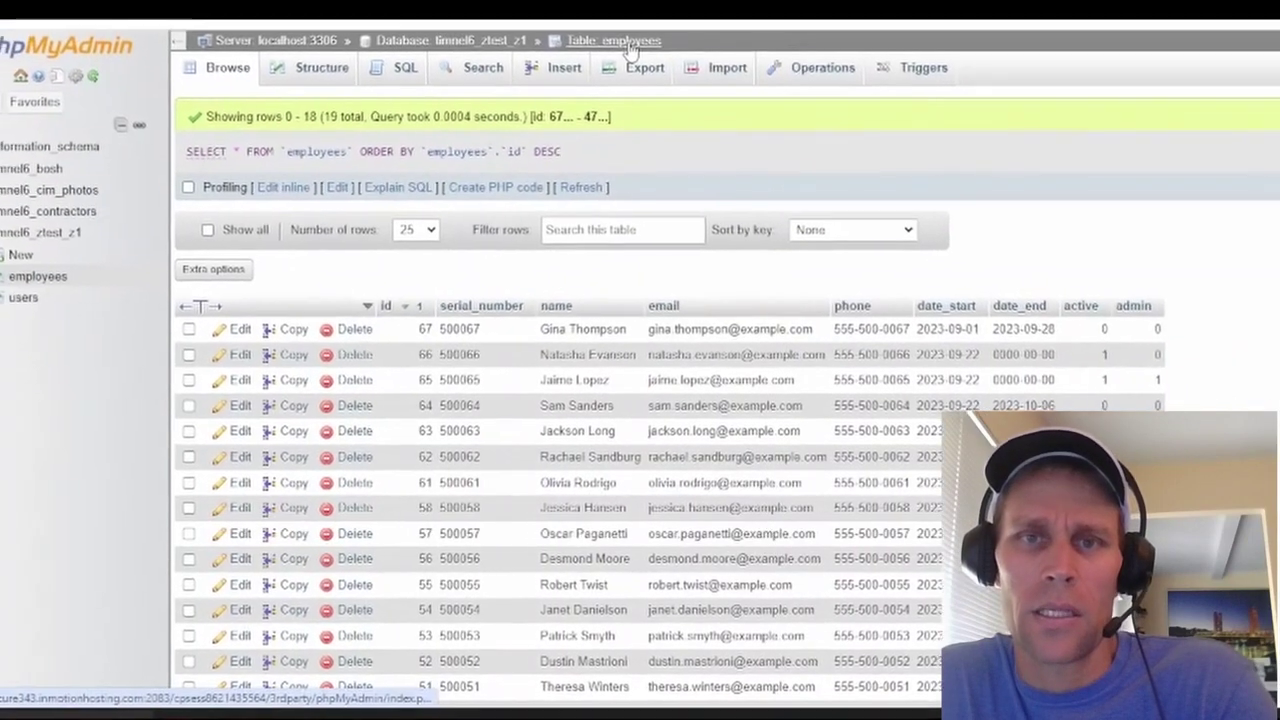
Step: Reload the employees table to confirm 23 records with ids 74–71 restored
left_click(633, 42)
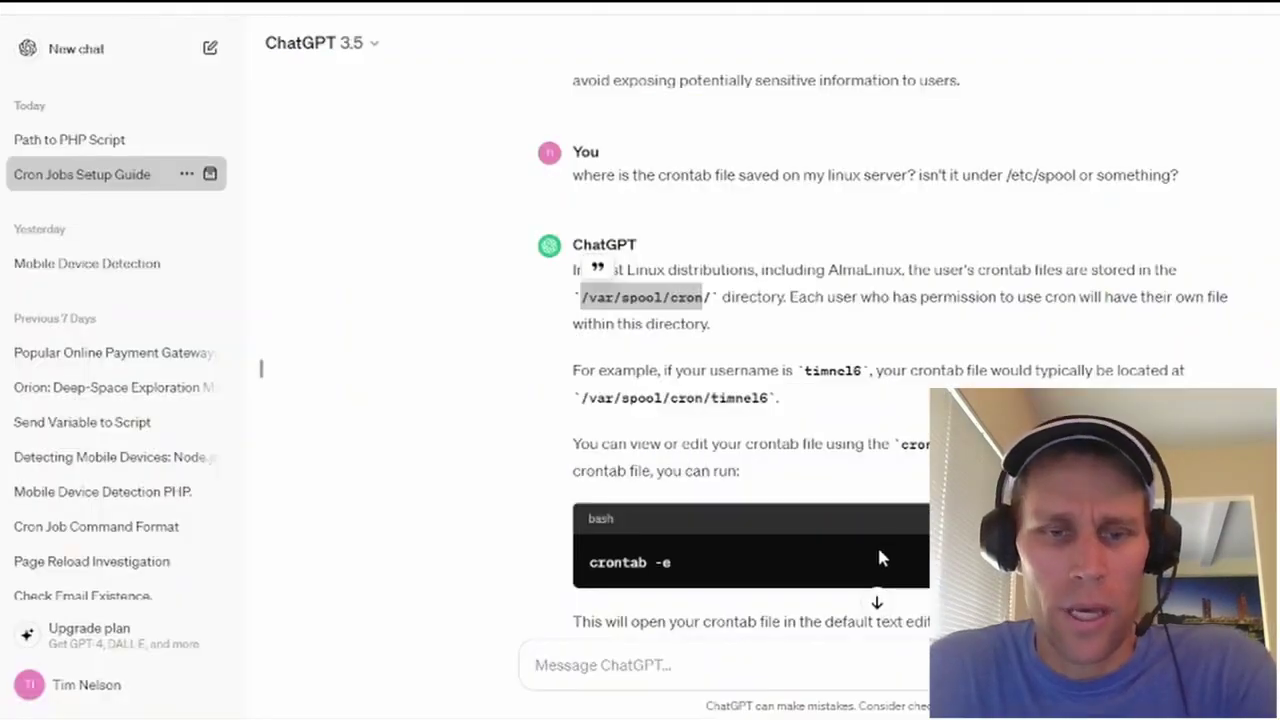
Step: Highlight '/var/spool/cron' in ChatGPT's answer and switch to the PuTTY terminal session
left_click_drag(581, 297, 703, 297)
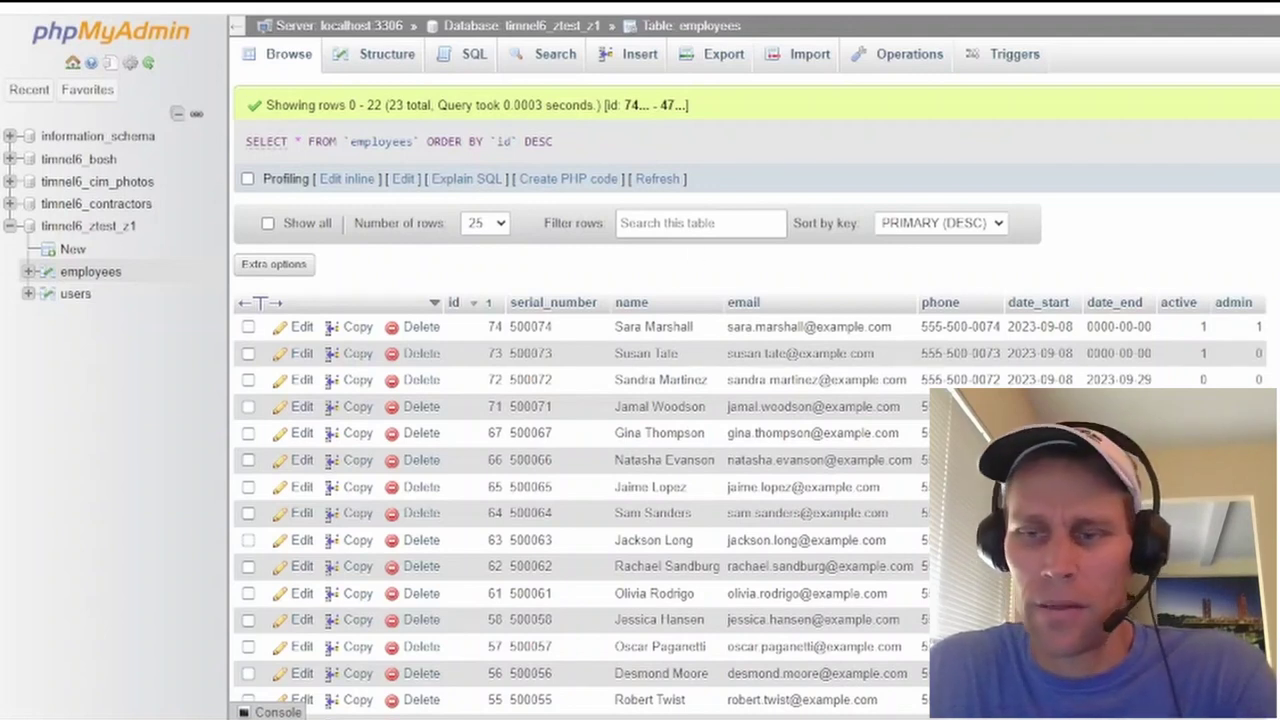
key("alt+Tab")
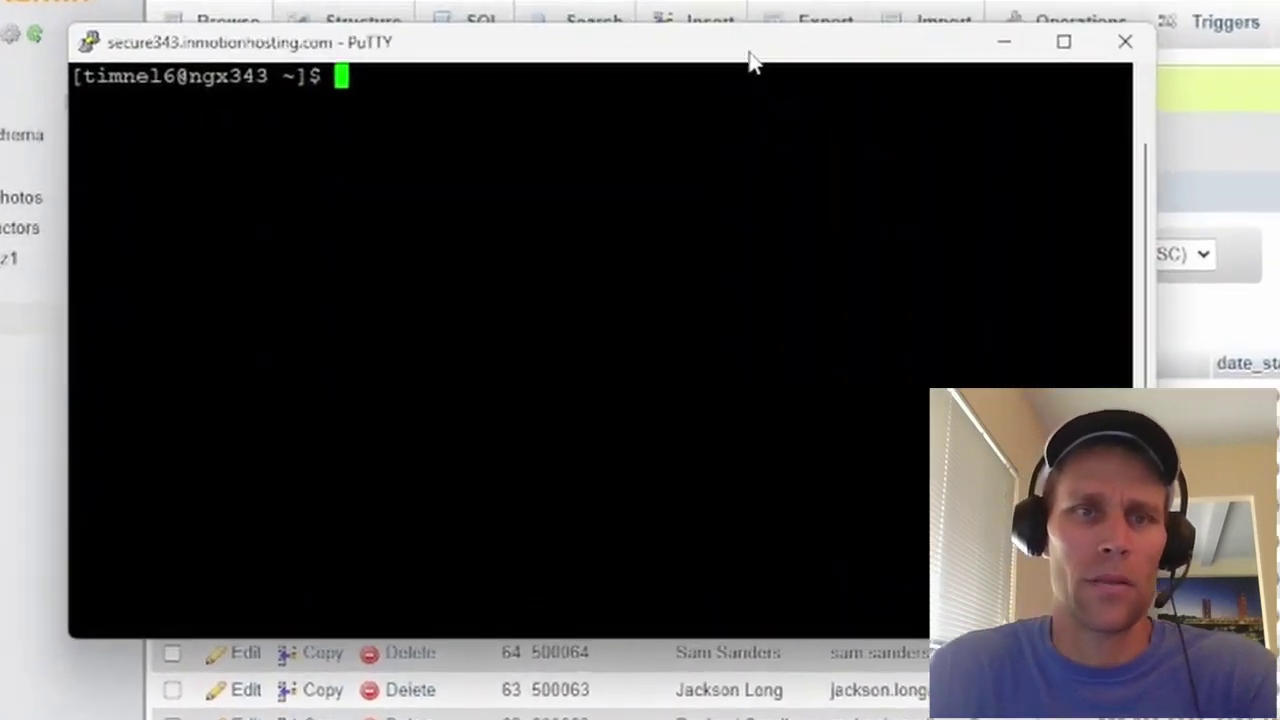
Step: List /var/spool and its cron folder, then open the user's cron file in vi
type("cd /var/spool")
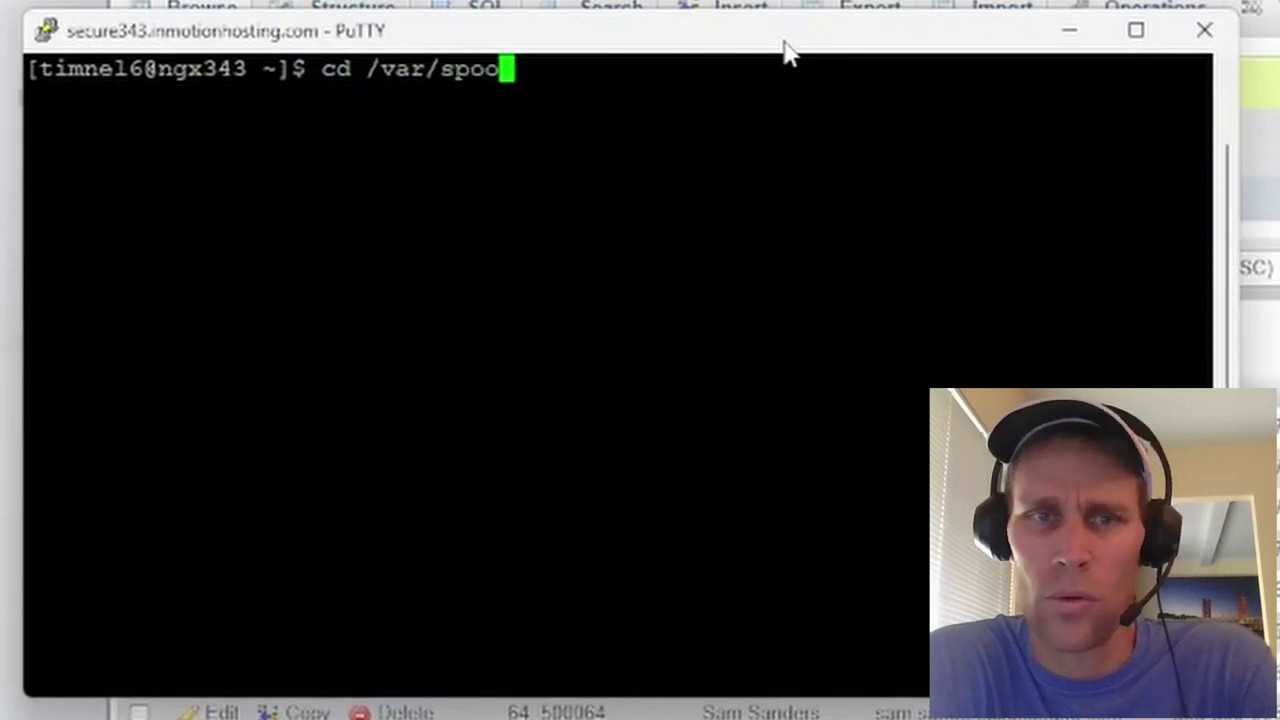
key("Return")
type("ls -la")
key("Return")
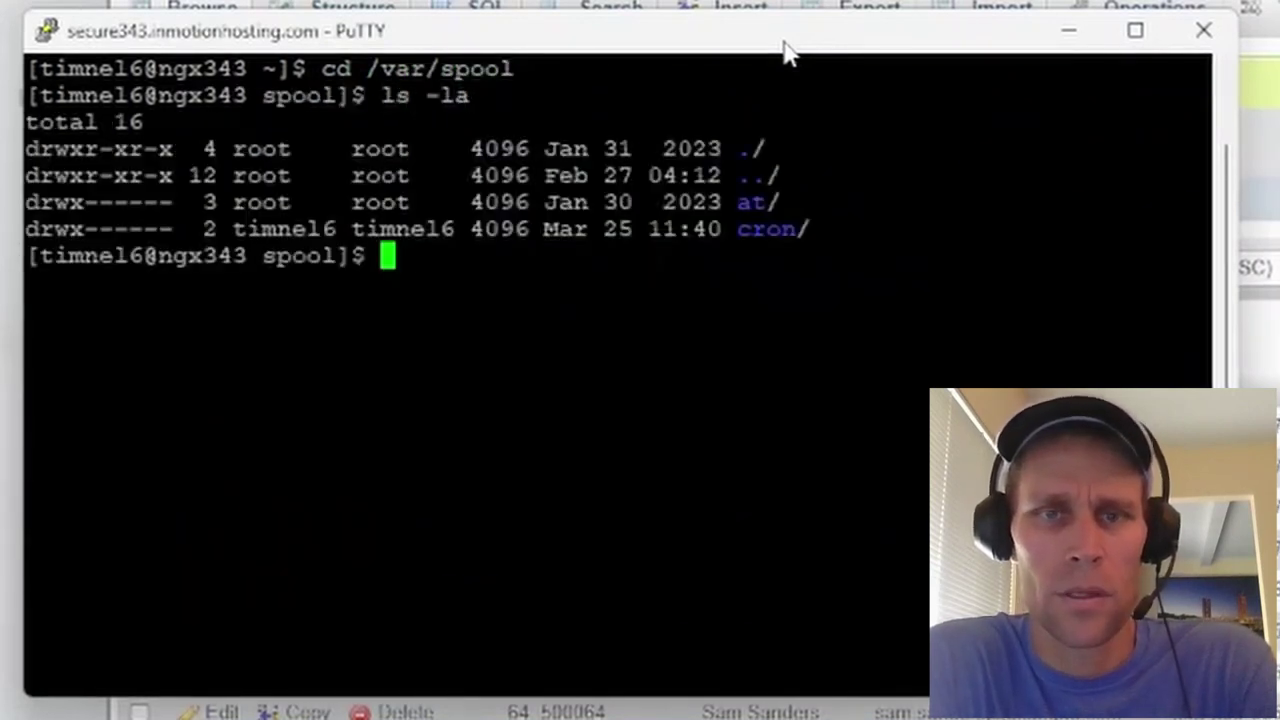
type("cd cron")
key("Return")
type("ls -la")
key("Return")
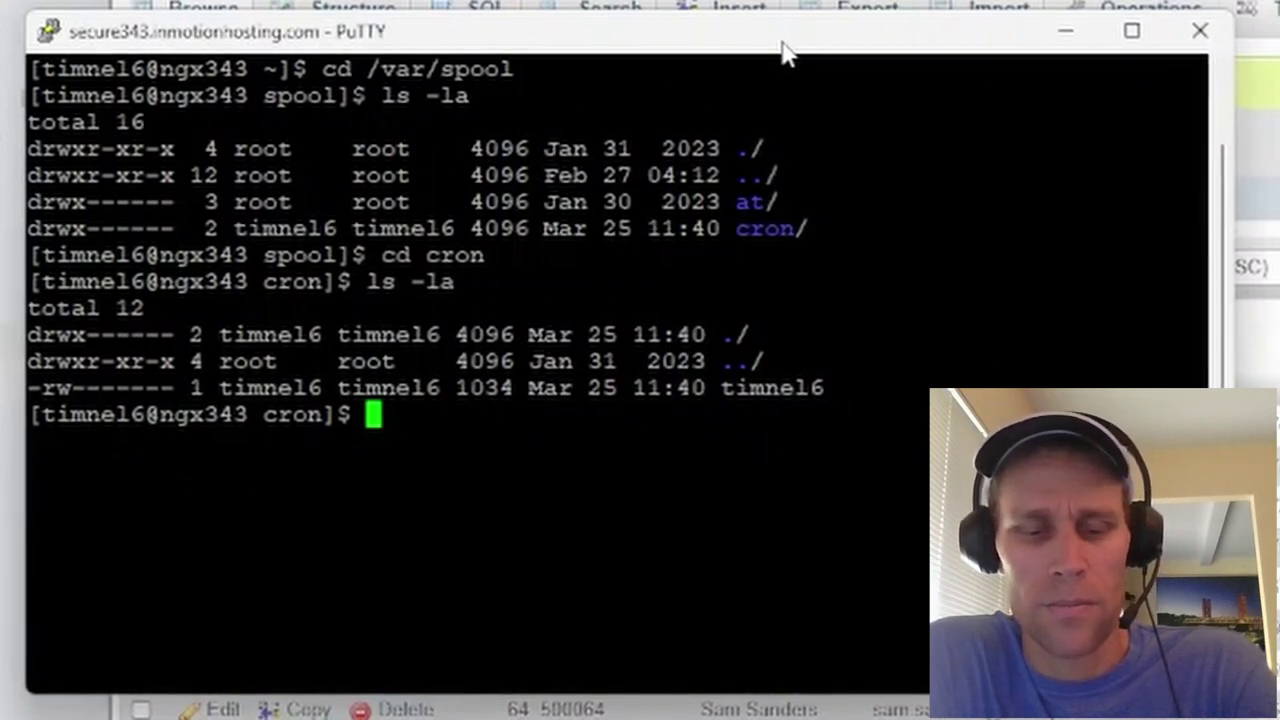
type("vi tim")
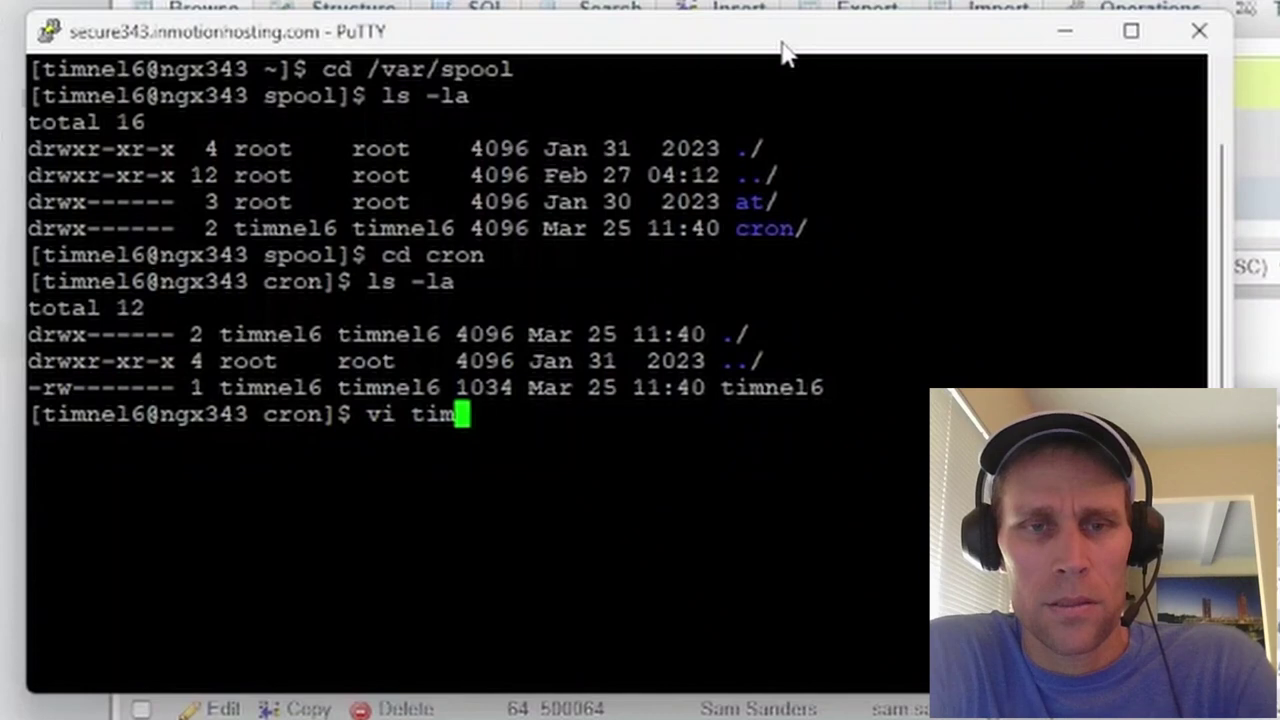
key("Tab")
key("Return")
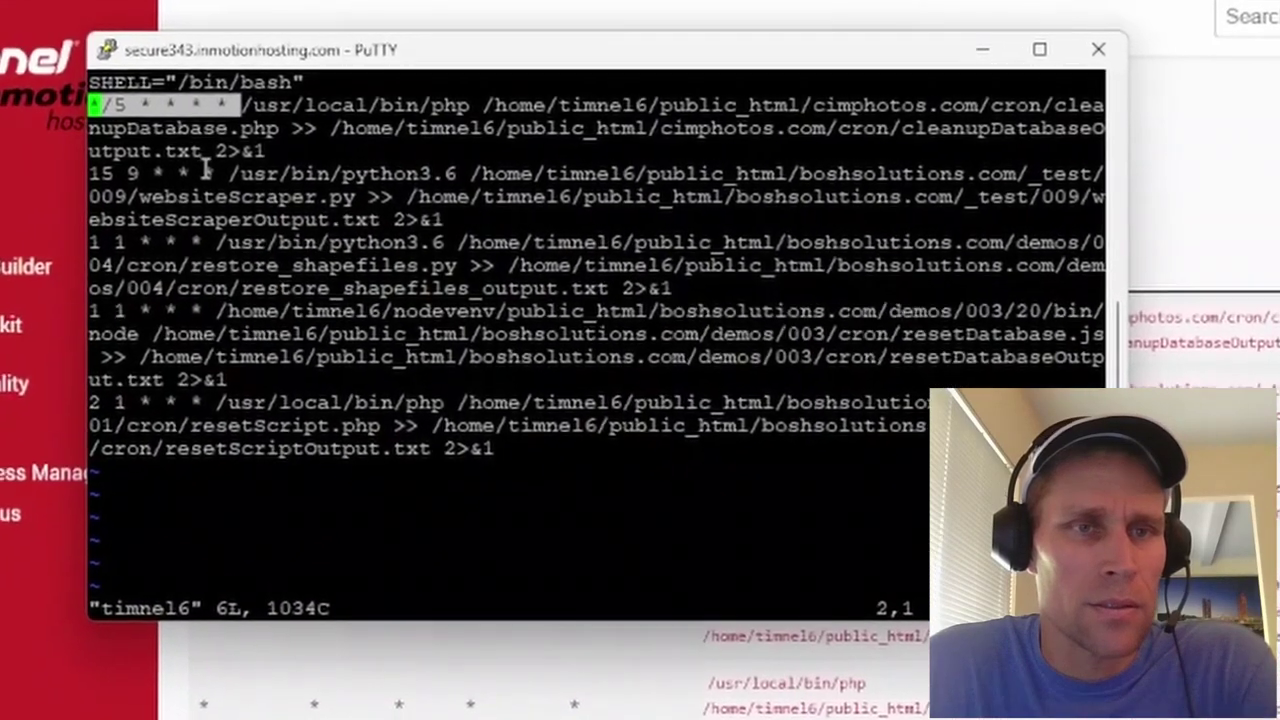
Step: Highlight the schedules of the scraper, restore_shapefiles, resetDatabase and resetScript jobs
left_click_drag(249, 164, 185, 164)
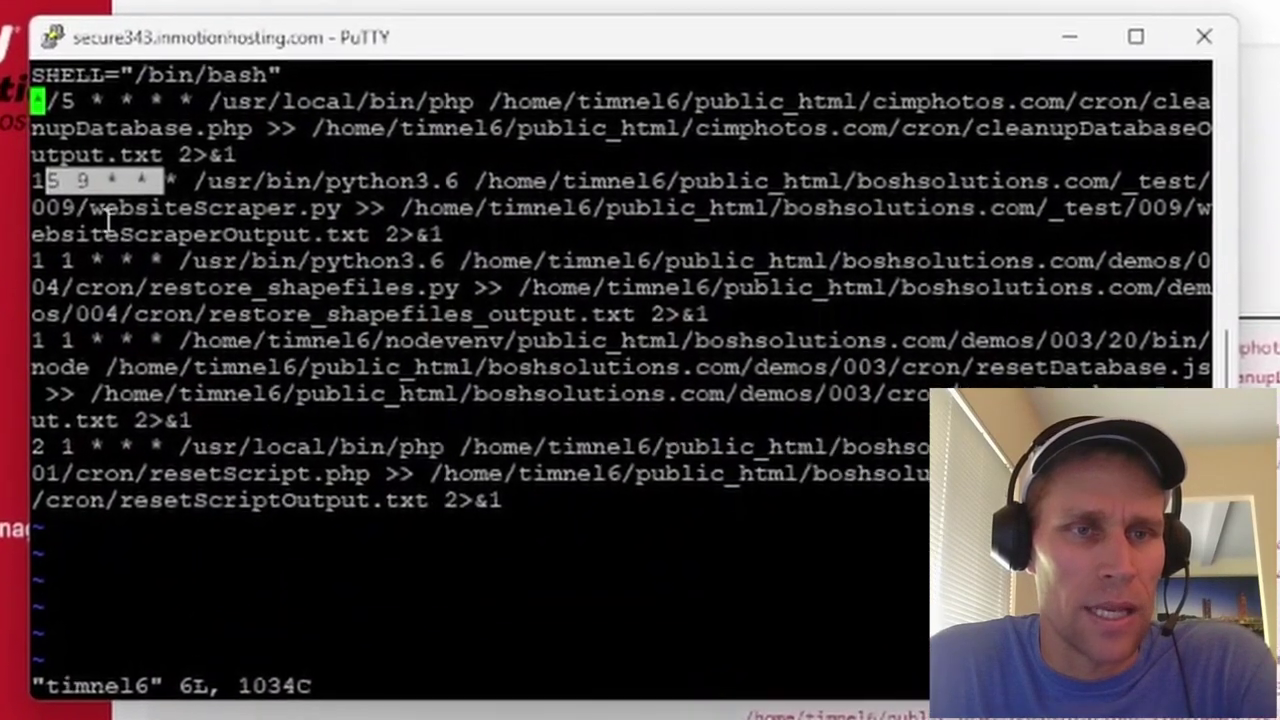
left_click_drag(184, 252, 58, 252)
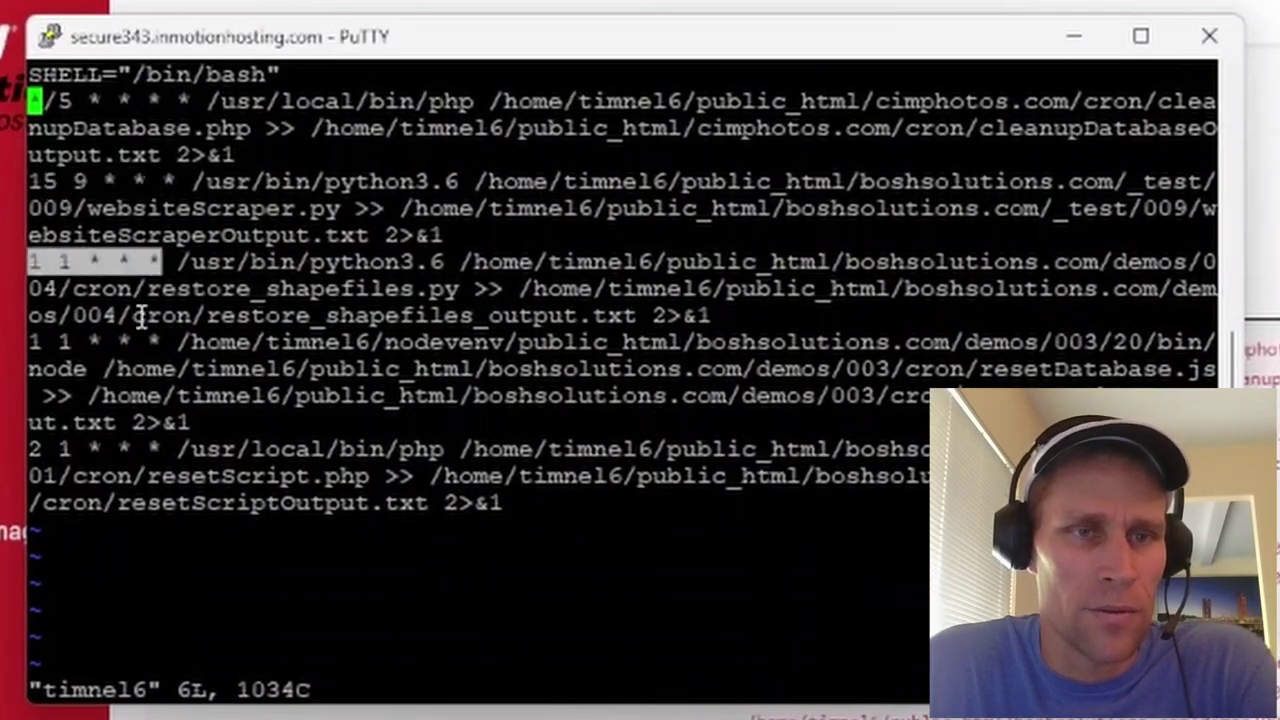
left_click_drag(160, 342, 28, 342)
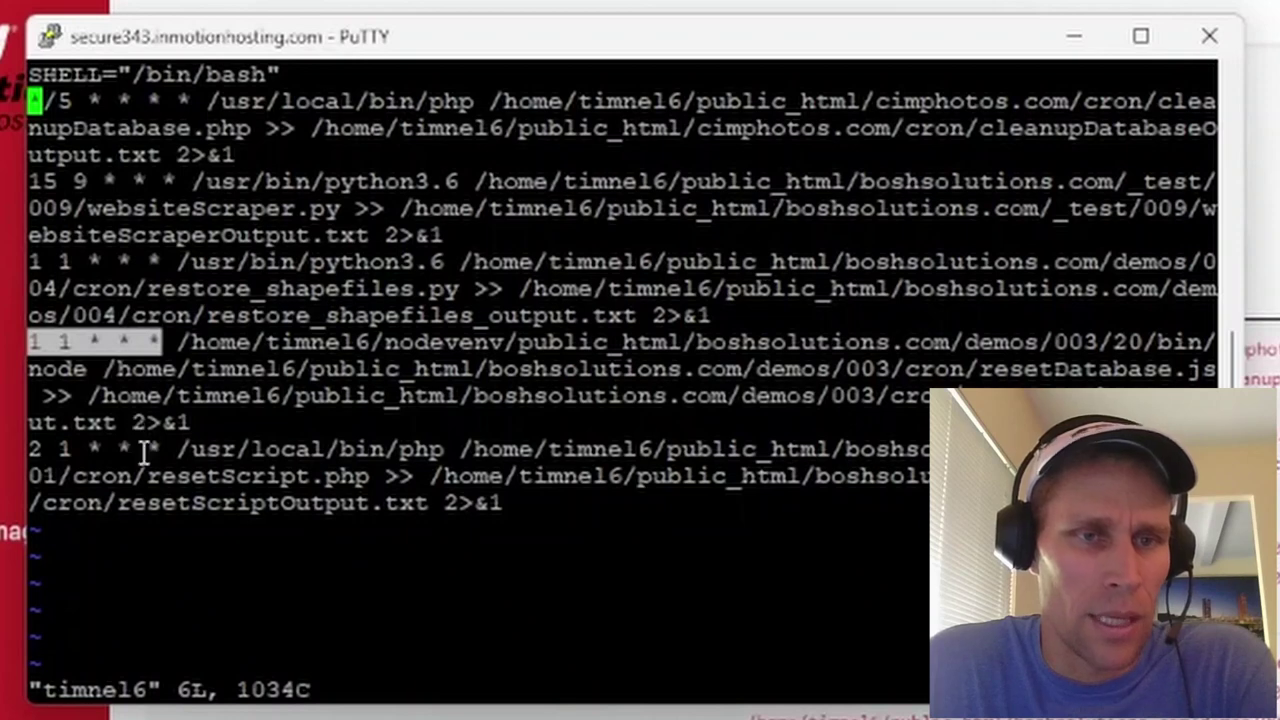
left_click_drag(150, 449, 30, 452)
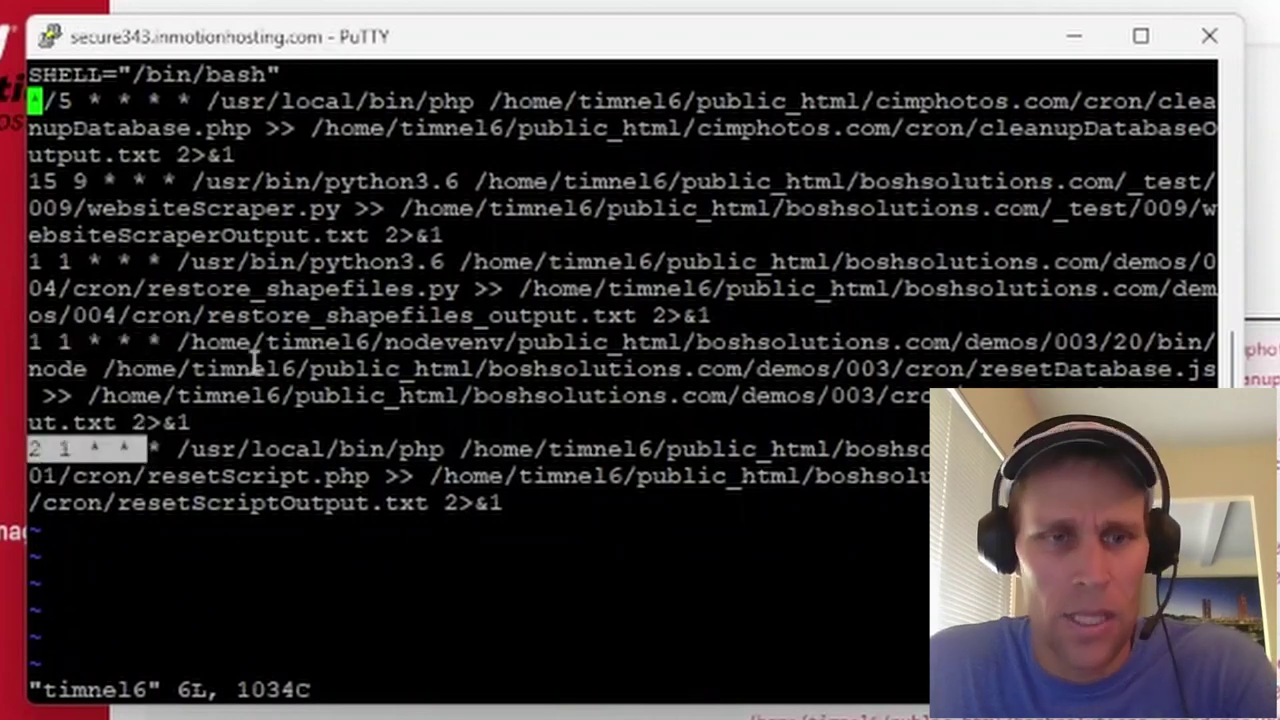
mouse_move(535, 40)
left_mouse_down()
mouse_move(557, 40)
mouse_move(535, 40)
left_mouse_up()
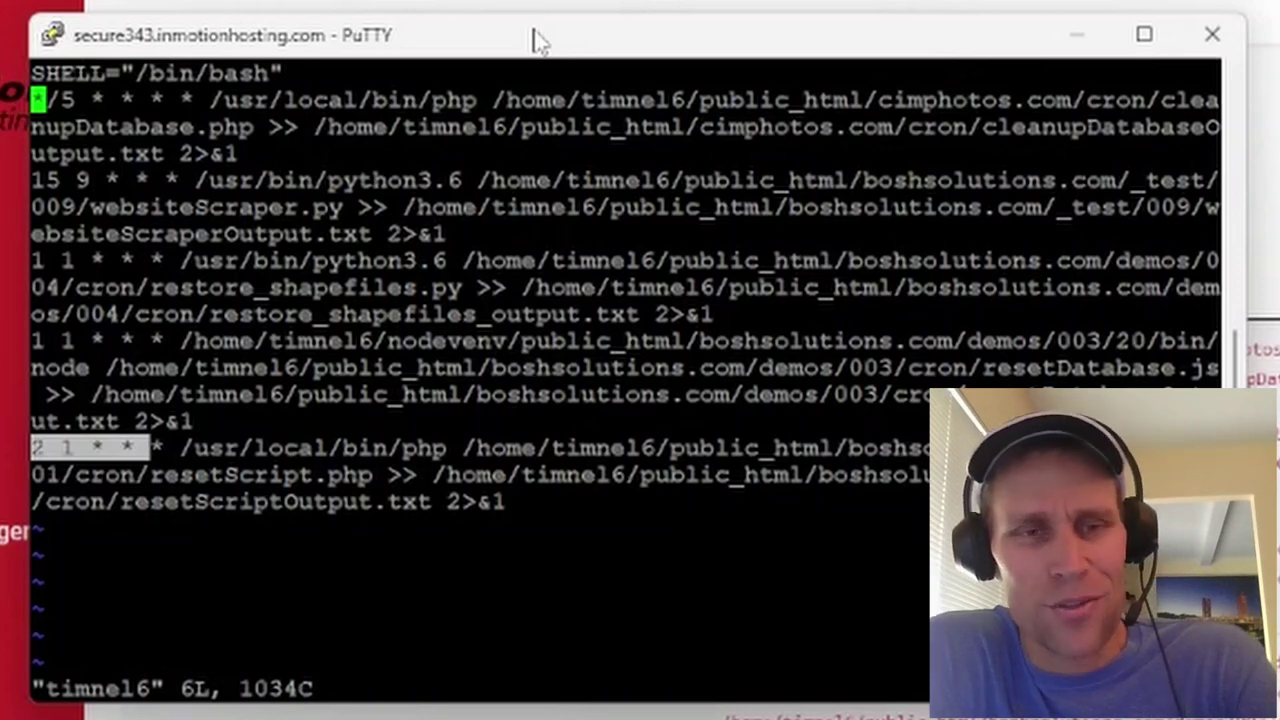
Step: Quit vi with :q without saving, then begin typing crontab -l
type(":q")
key("Return")
type("crontab")
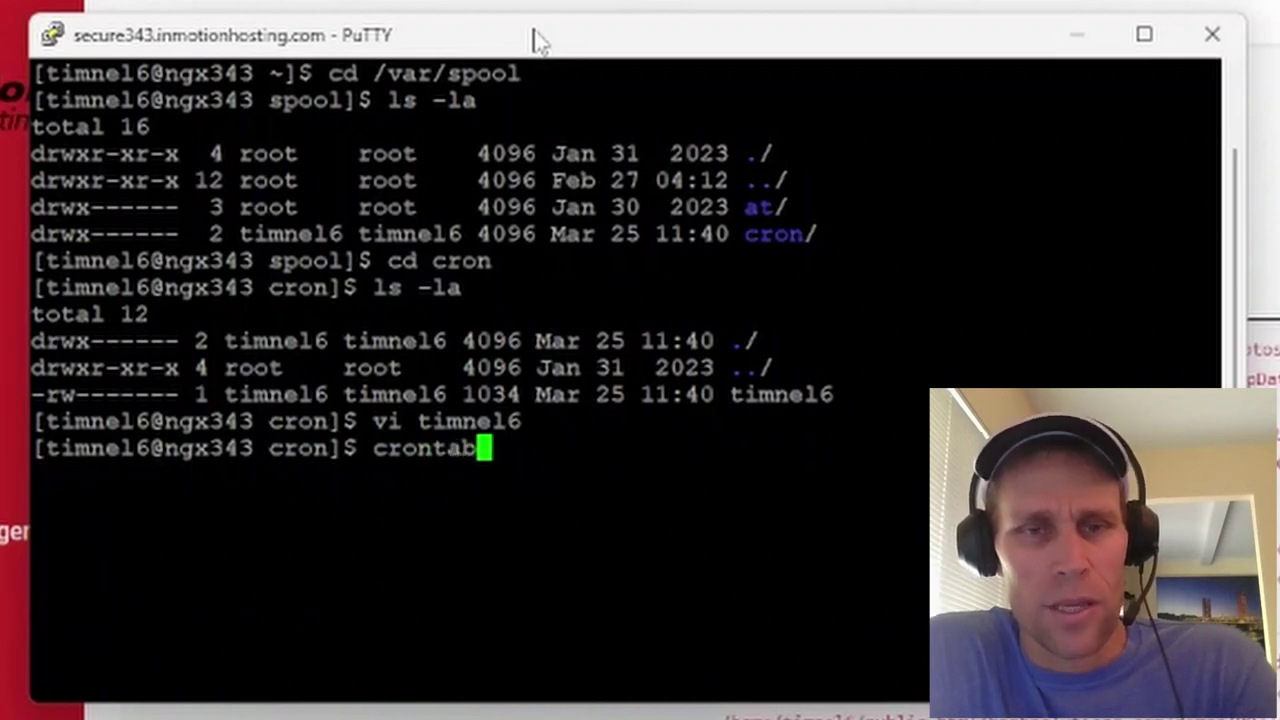
type(" -l")
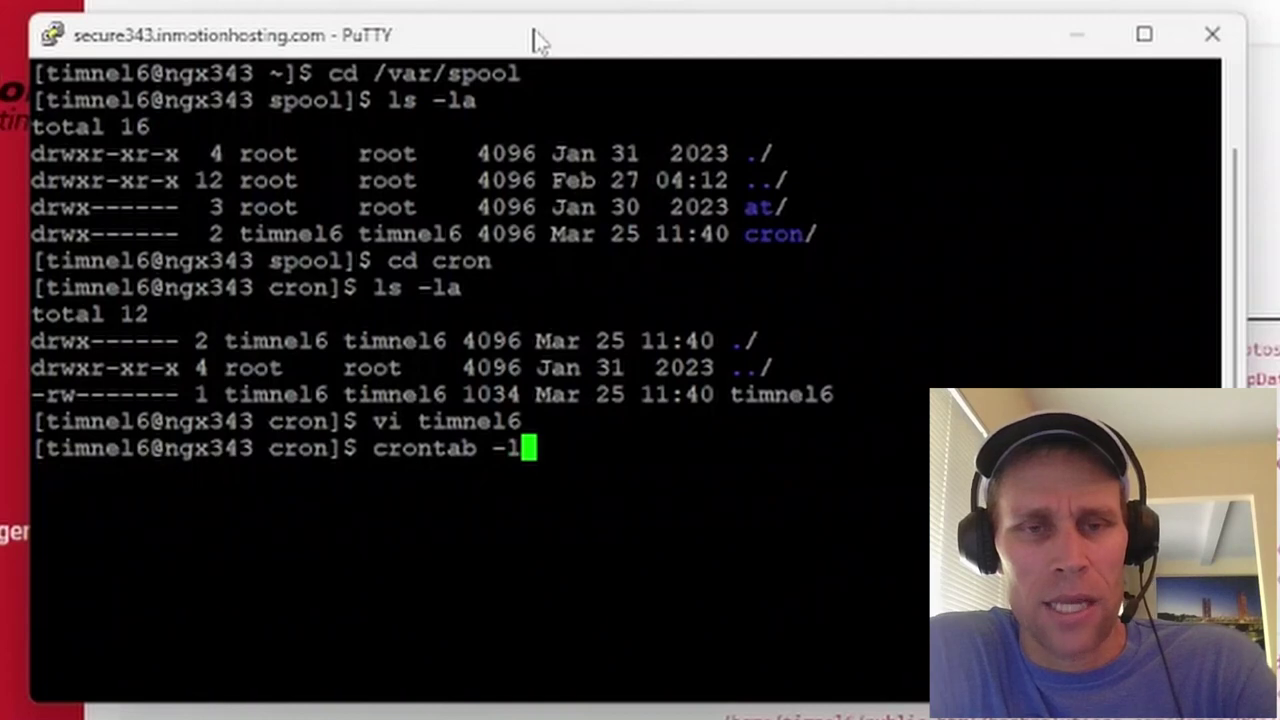
Step: Run crontab -l, highlight the reset script's * * * * * schedule, then recall the command minus 'l'
key("Return")
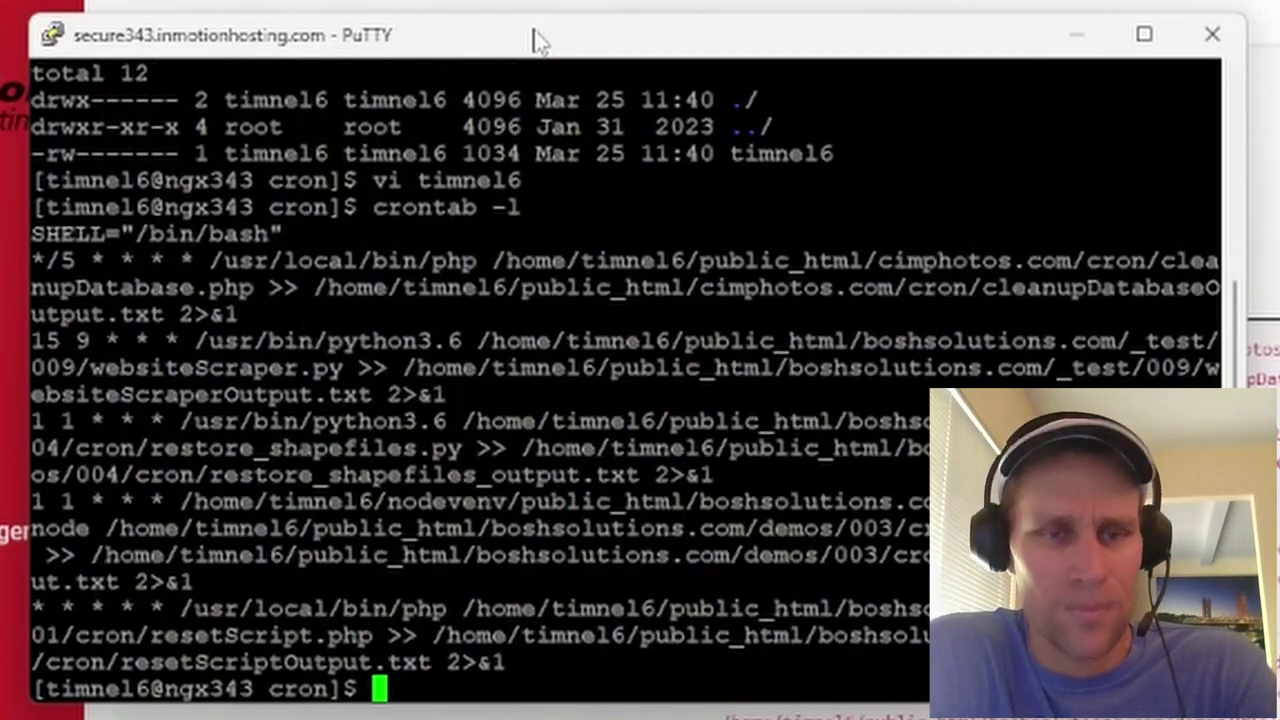
left_click_drag(174, 612, 40, 632)
left_click(76, 612)
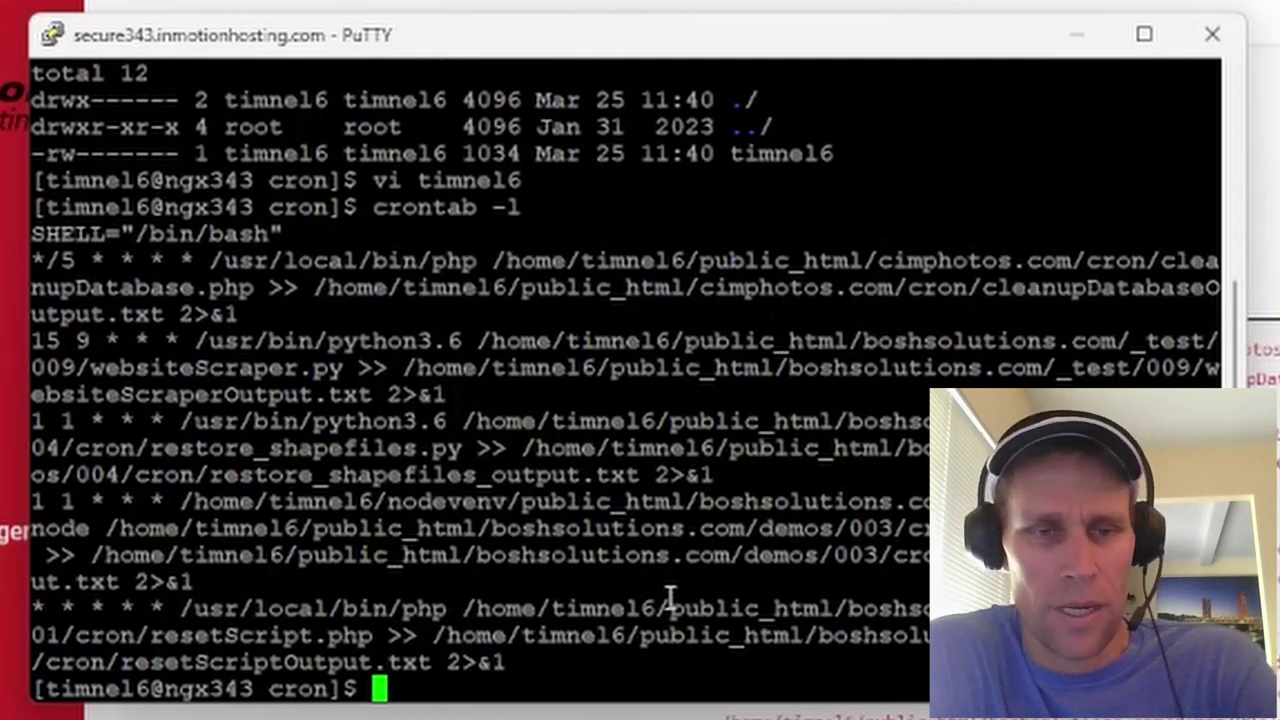
key("Up")
key("BackSpace")
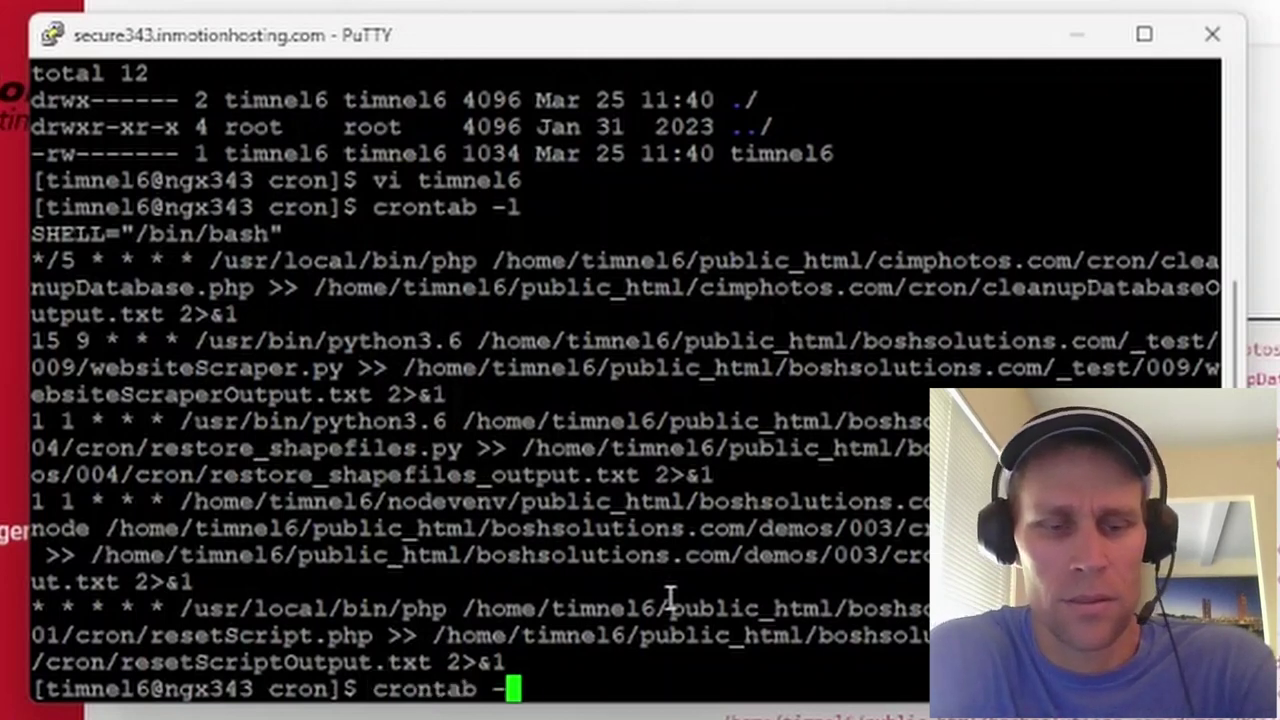
Step: Open the crontab with crontab -e in insert mode and move to the resetScript.php line
type("e")
key("Return")
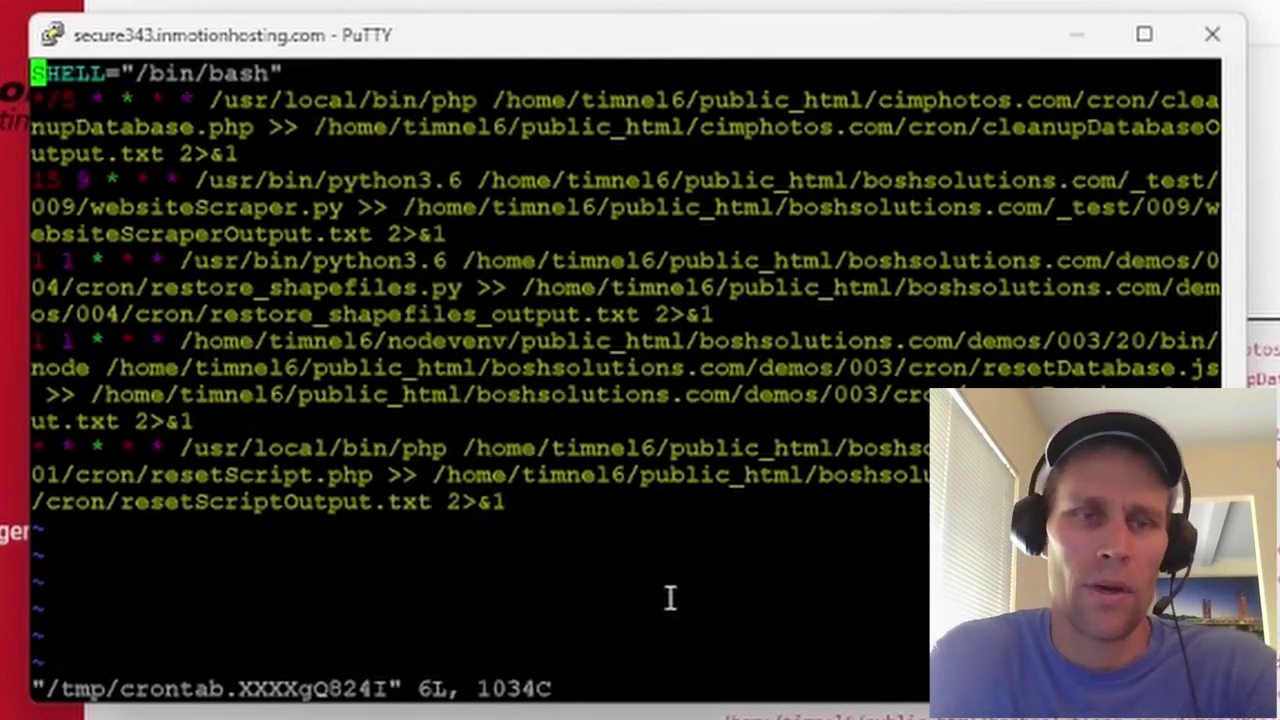
key("i")
key("Down")
key("Down")
key("Down")
key("Down")
key("Down")
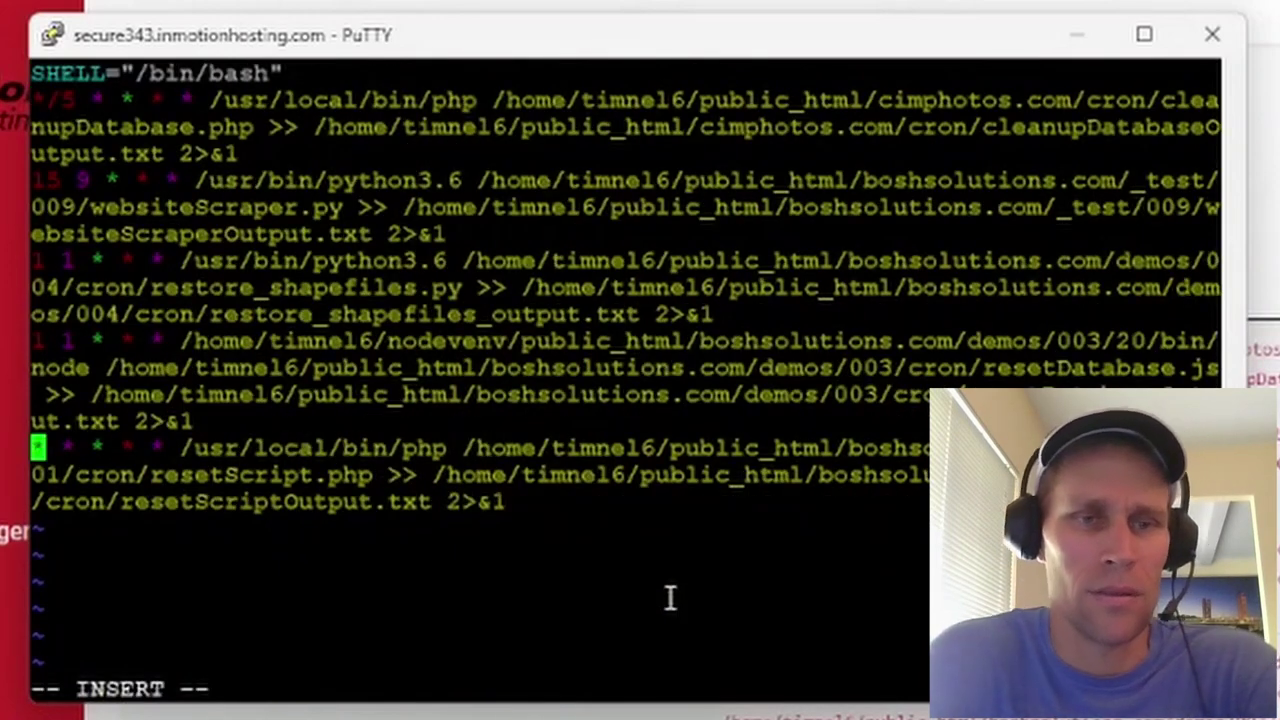
key("Up")
key("Down")
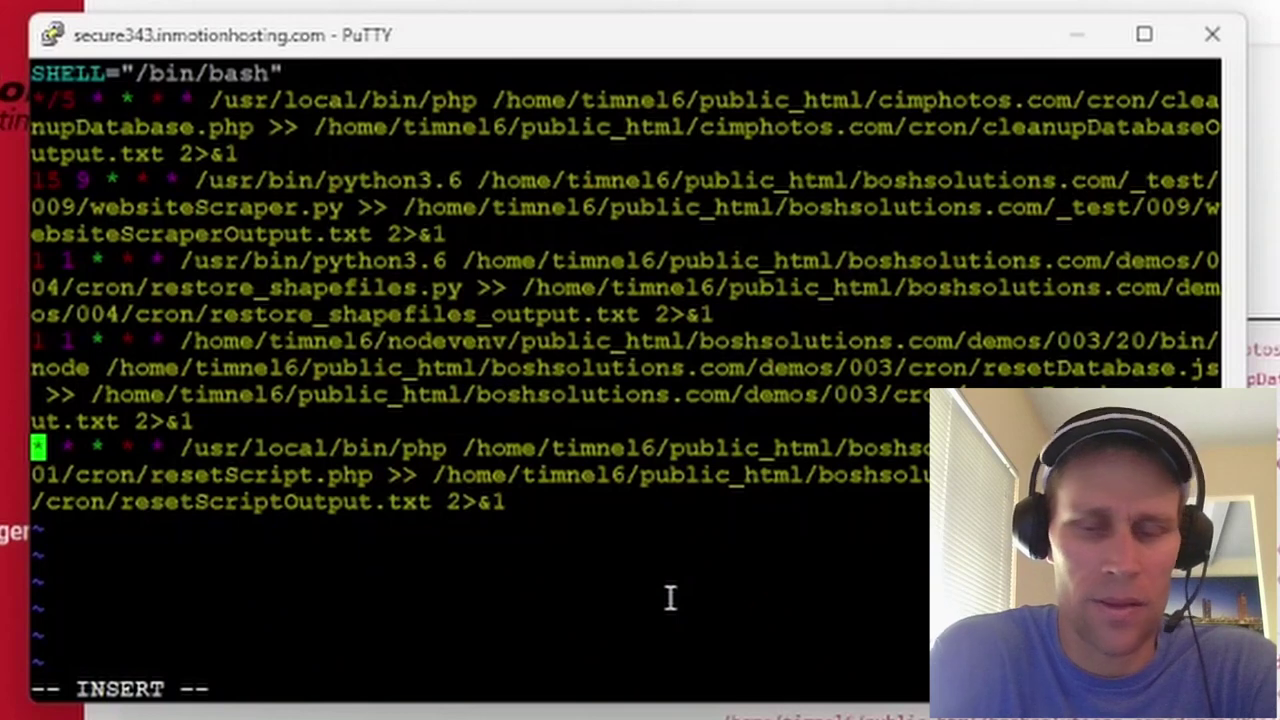
Step: Replace the reset line's leading schedule fields with '1 1' and leave insert mode
type("i")
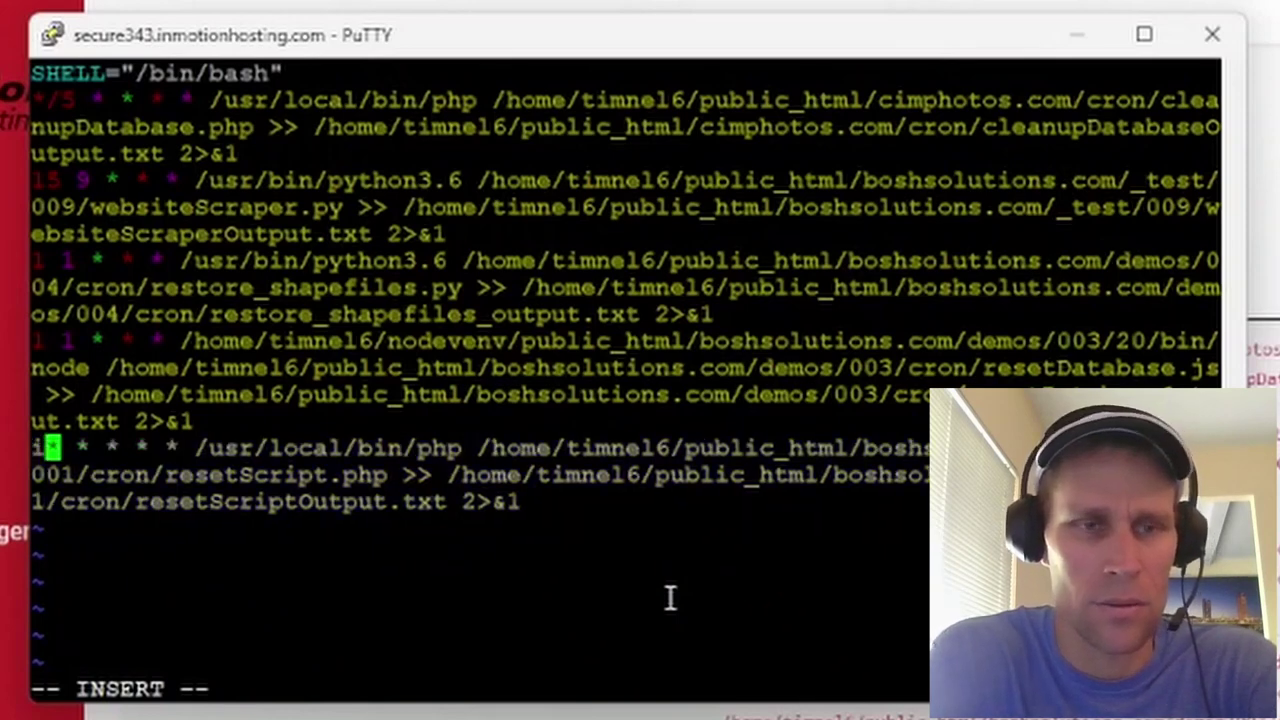
key("BackSpace")
key("Delete")
key("Delete")
type("15 ")
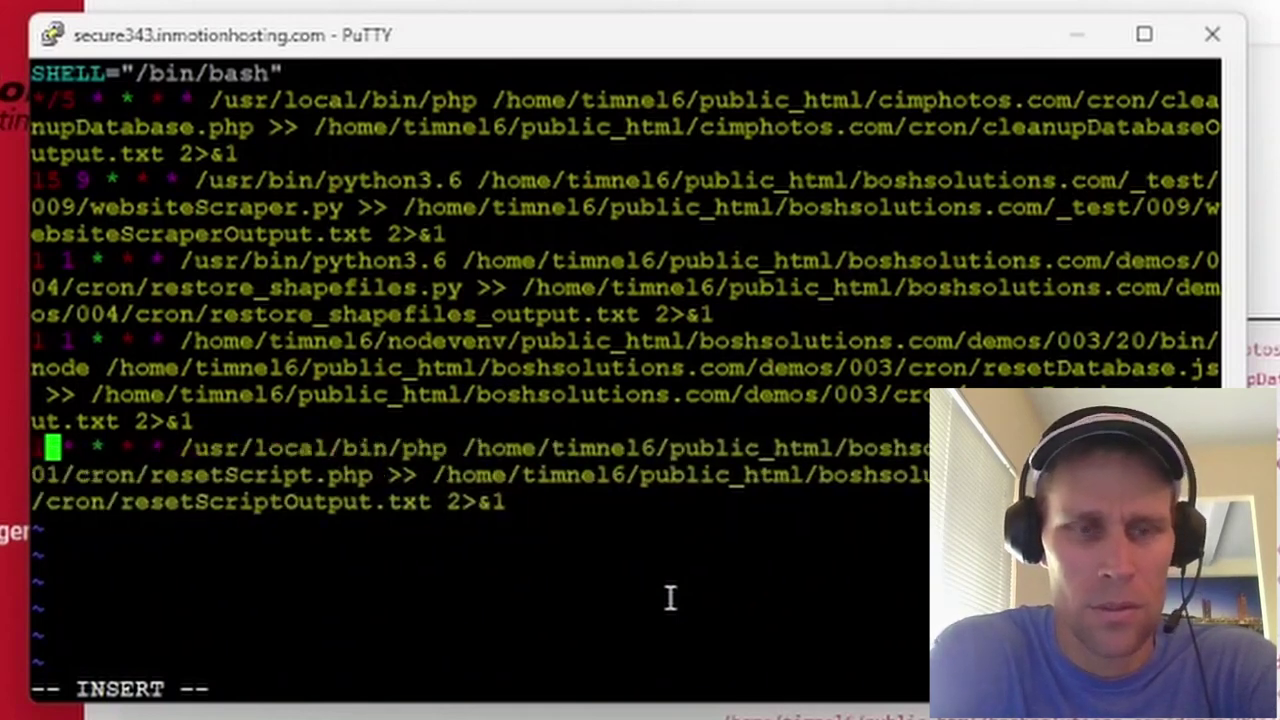
type("9*")
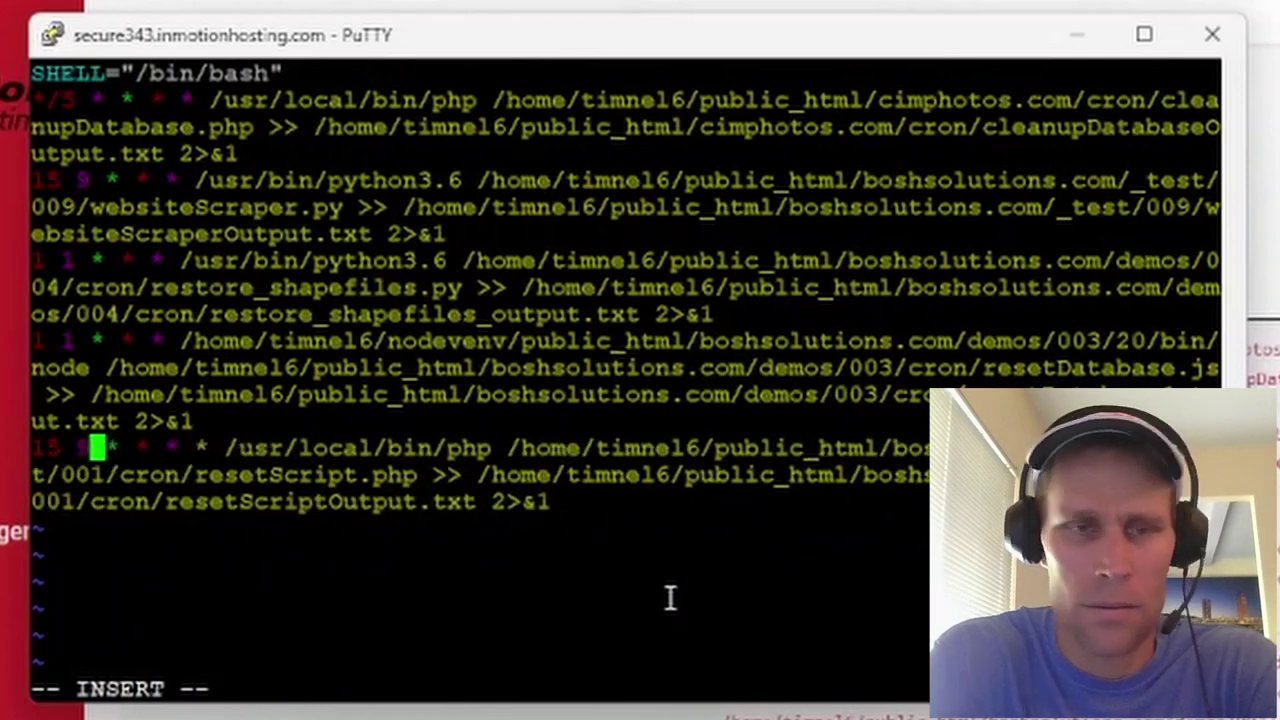
key("BackSpace")
key("BackSpace")
key("BackSpace")
key("BackSpace")
type("1 1")
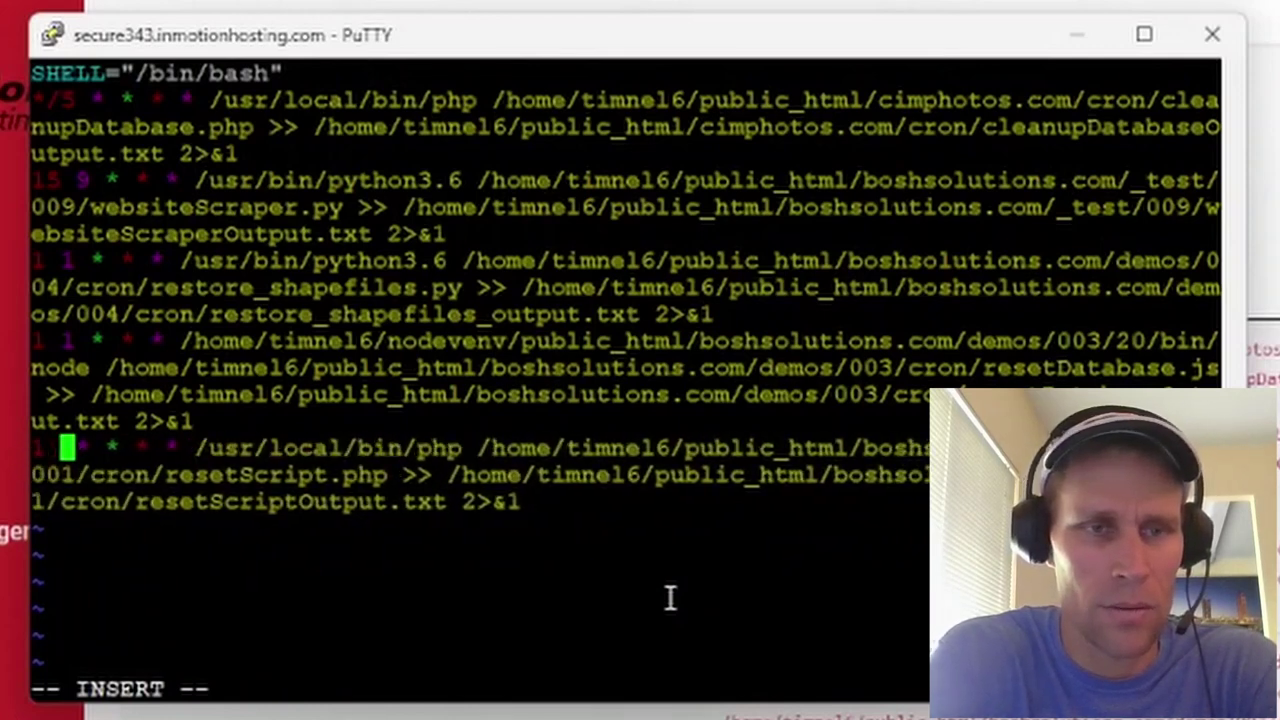
key("Delete")
key("Delete")
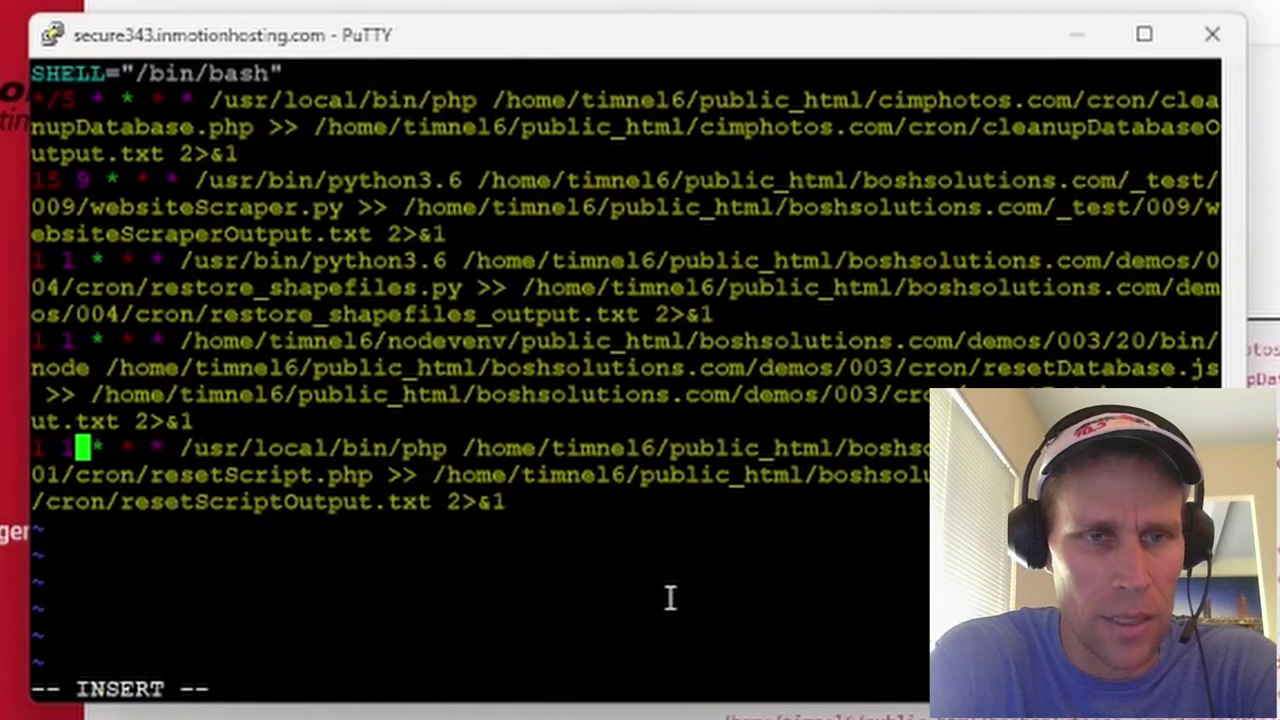
key("Escape")
Step: Save with :wq so the crontab with the resetScript job at minute 1, hour 1 is installed
type(":wq")
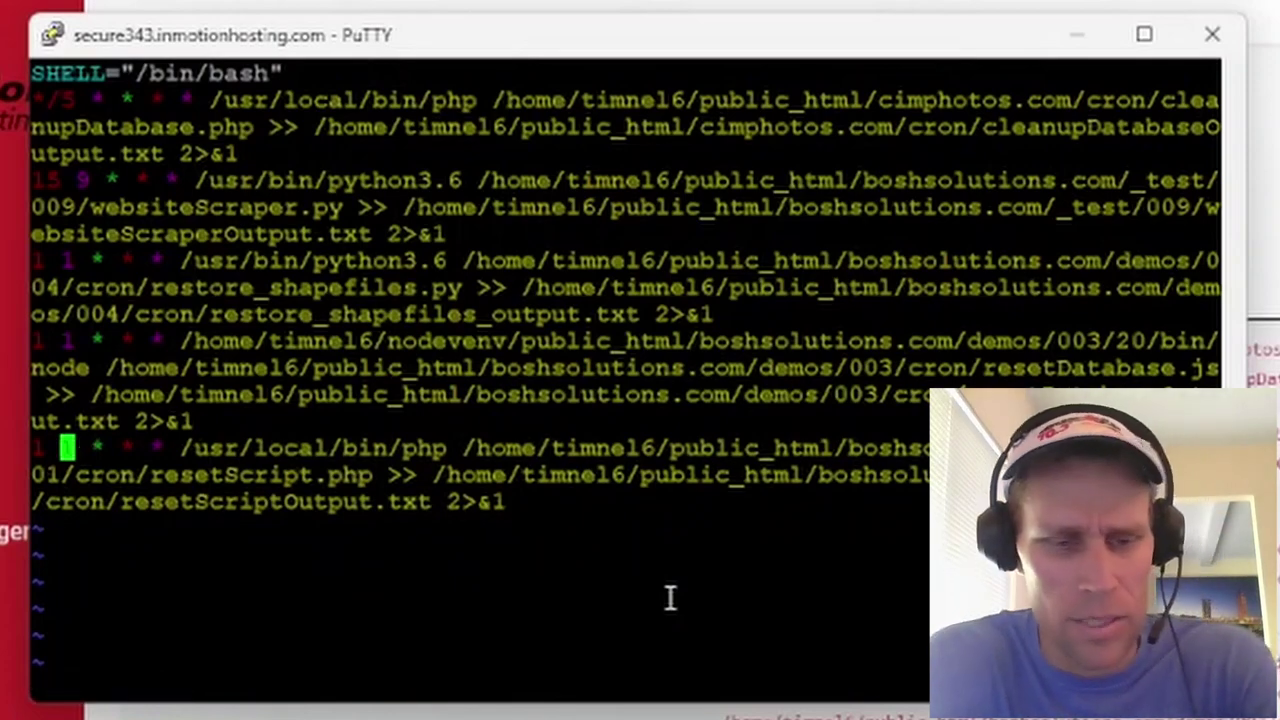
key("Return")
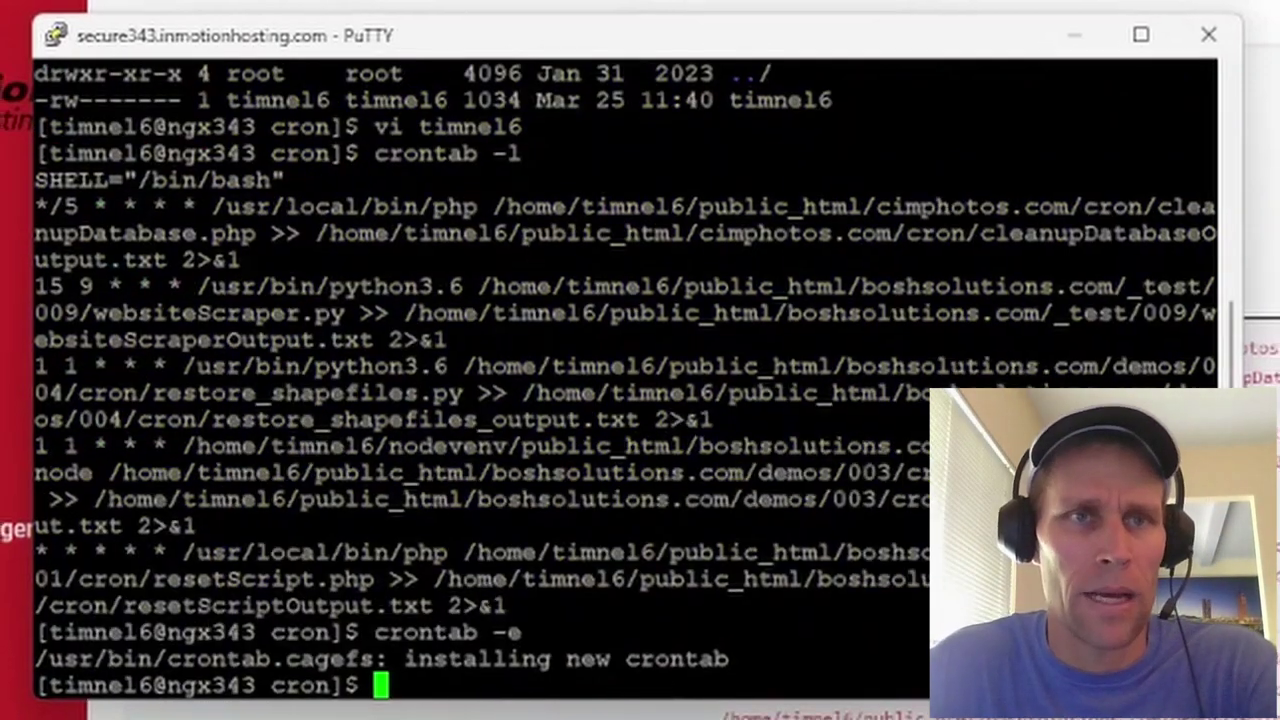